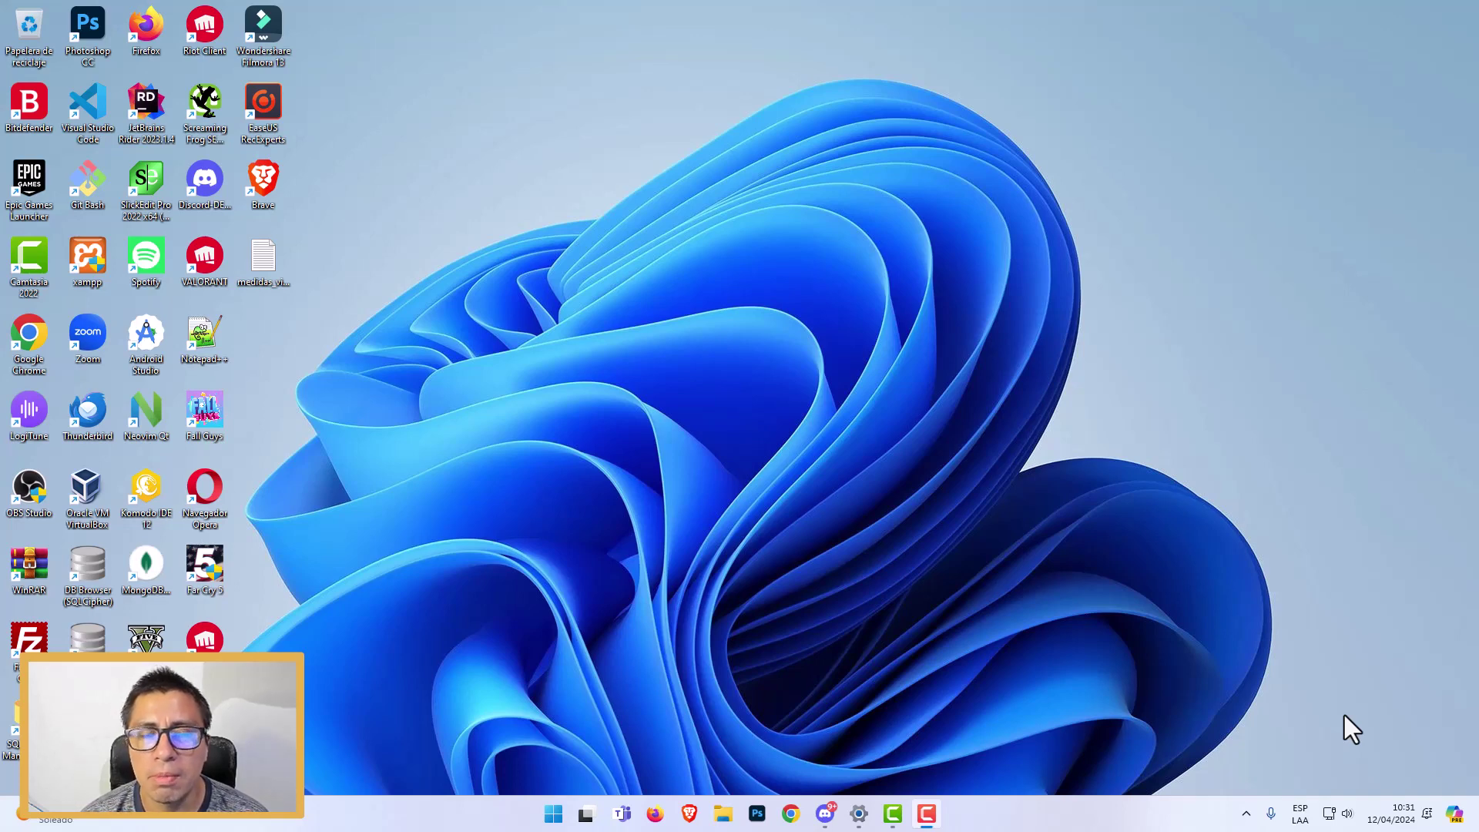
- Switch to Discord, go to the Nube Colectiva Digital server and start a new poll in its general channel
{"action": "left_click", "coordinate": [825, 814]}
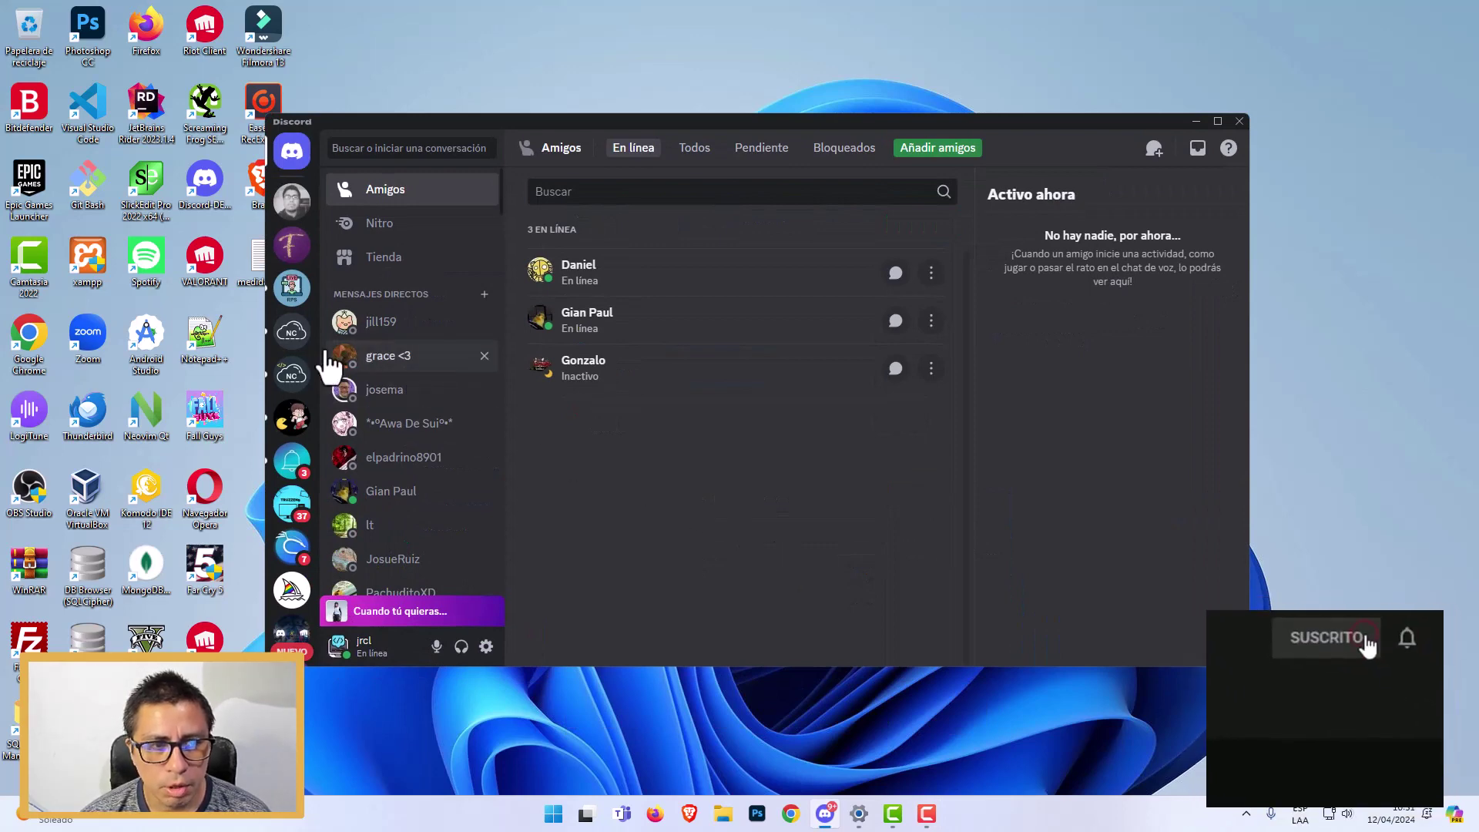
{"action": "left_click", "coordinate": [292, 332]}
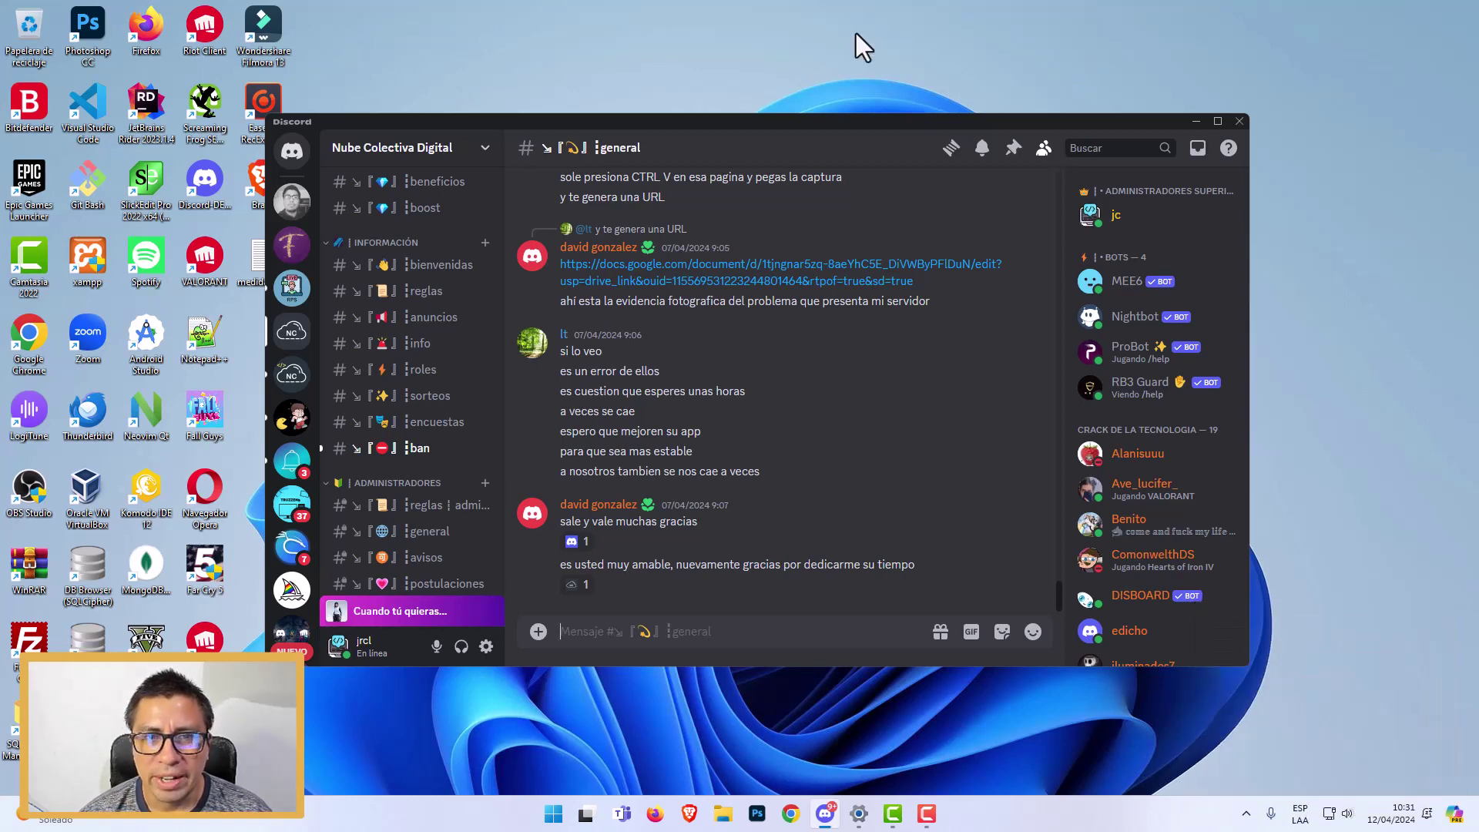
{"action": "left_click", "coordinate": [539, 632]}
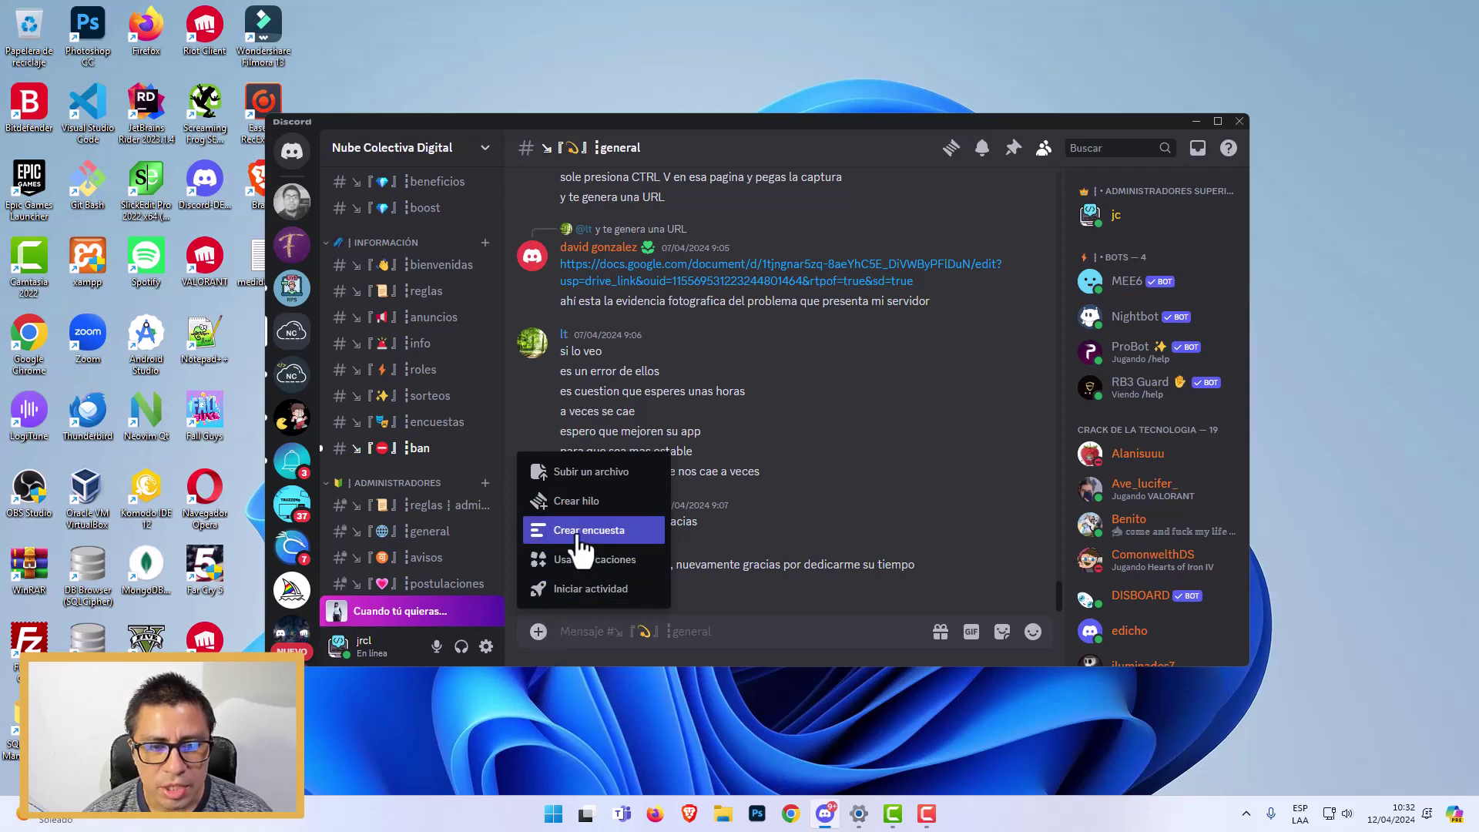
{"action": "left_click", "coordinate": [615, 532]}
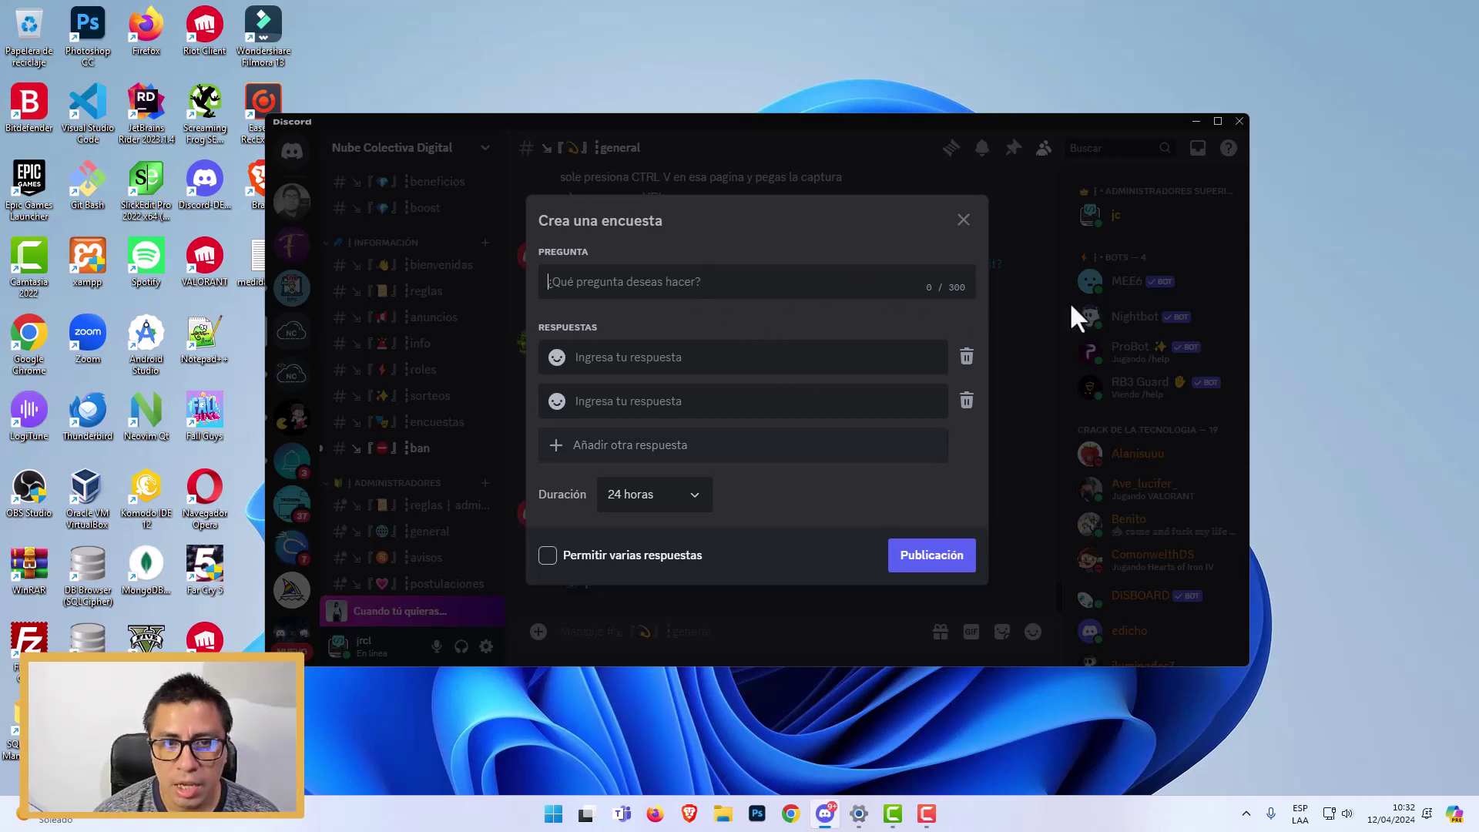
- Enter "¿Cuál Es Tu Red Social Favorita?" as the poll question
{"action": "type", "text": "¿?"}
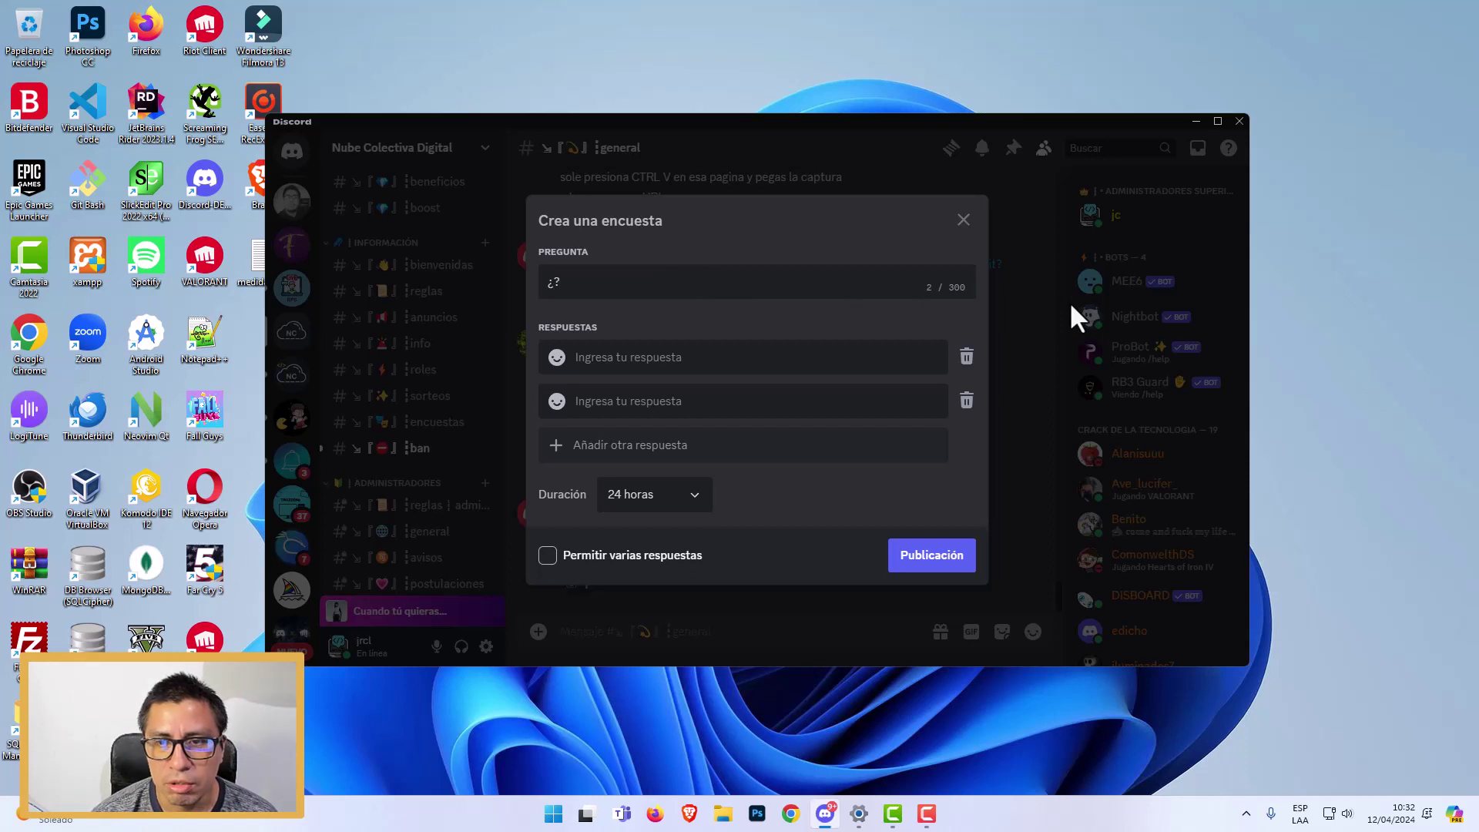
{"action": "type", "text": "Cu"}
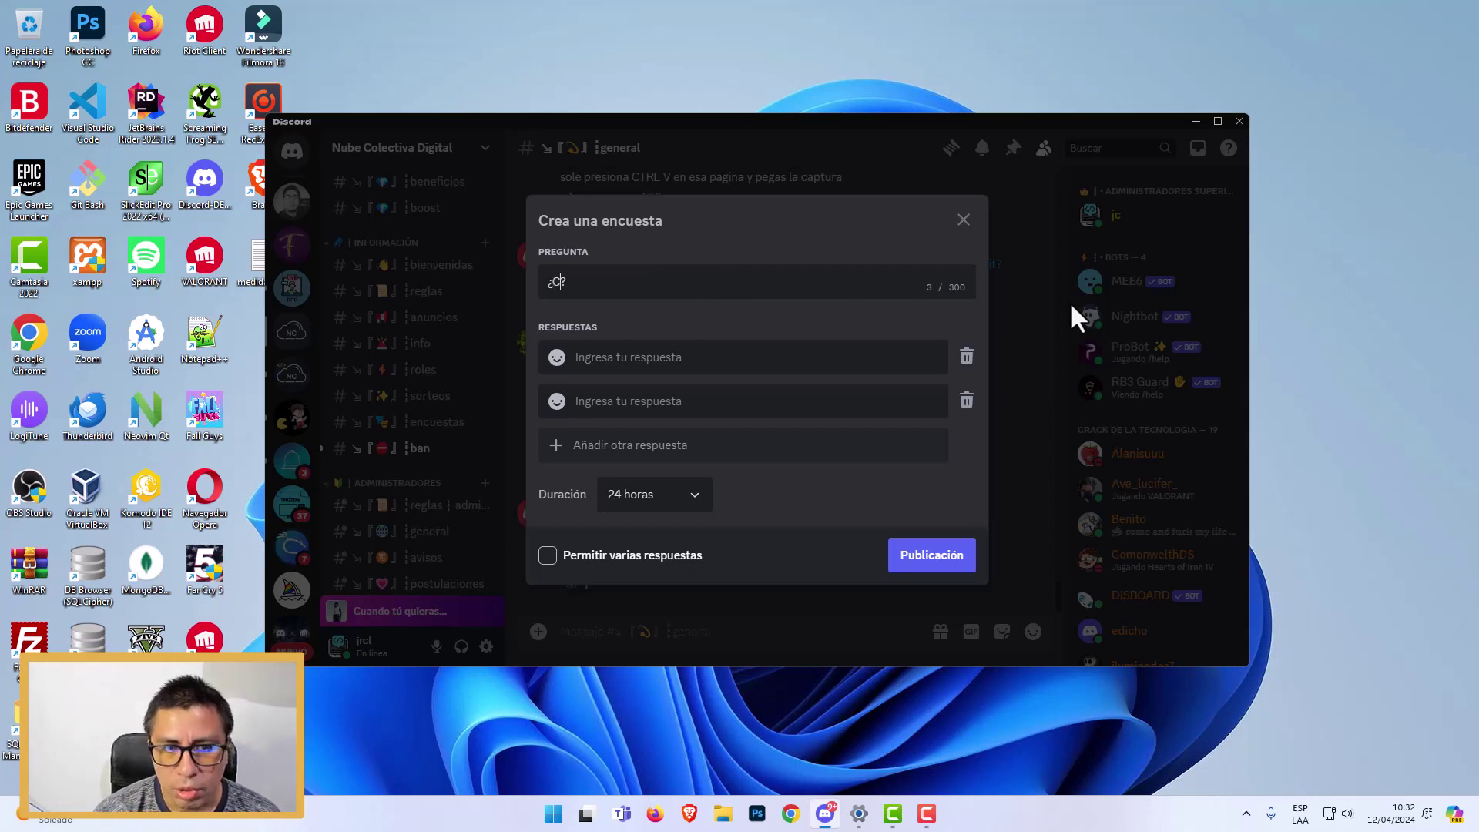
{"action": "type", "text": "ál"}
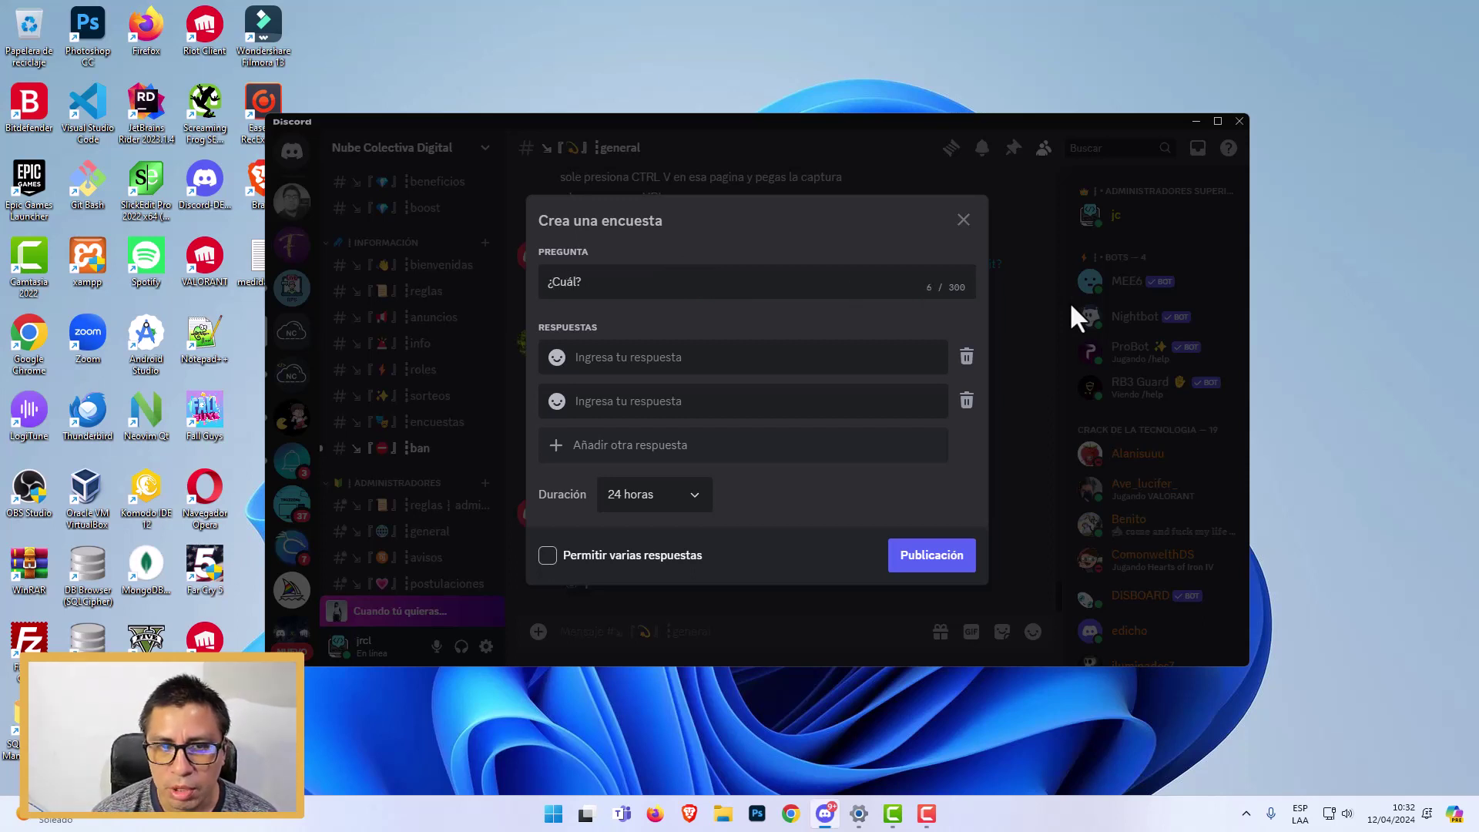
{"action": "type", "text": " Es Tu "}
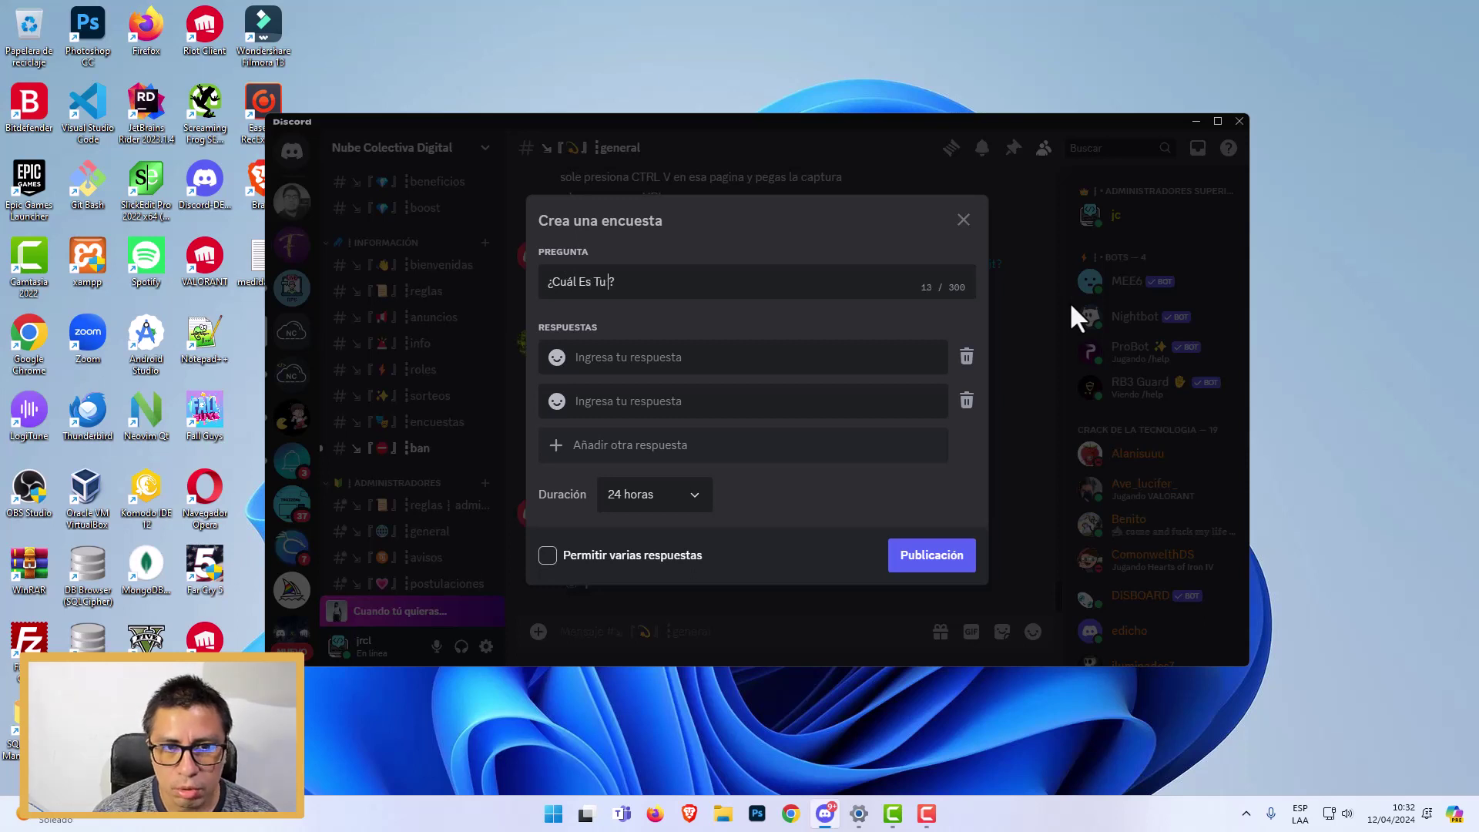
{"action": "type", "text": "Red Social "}
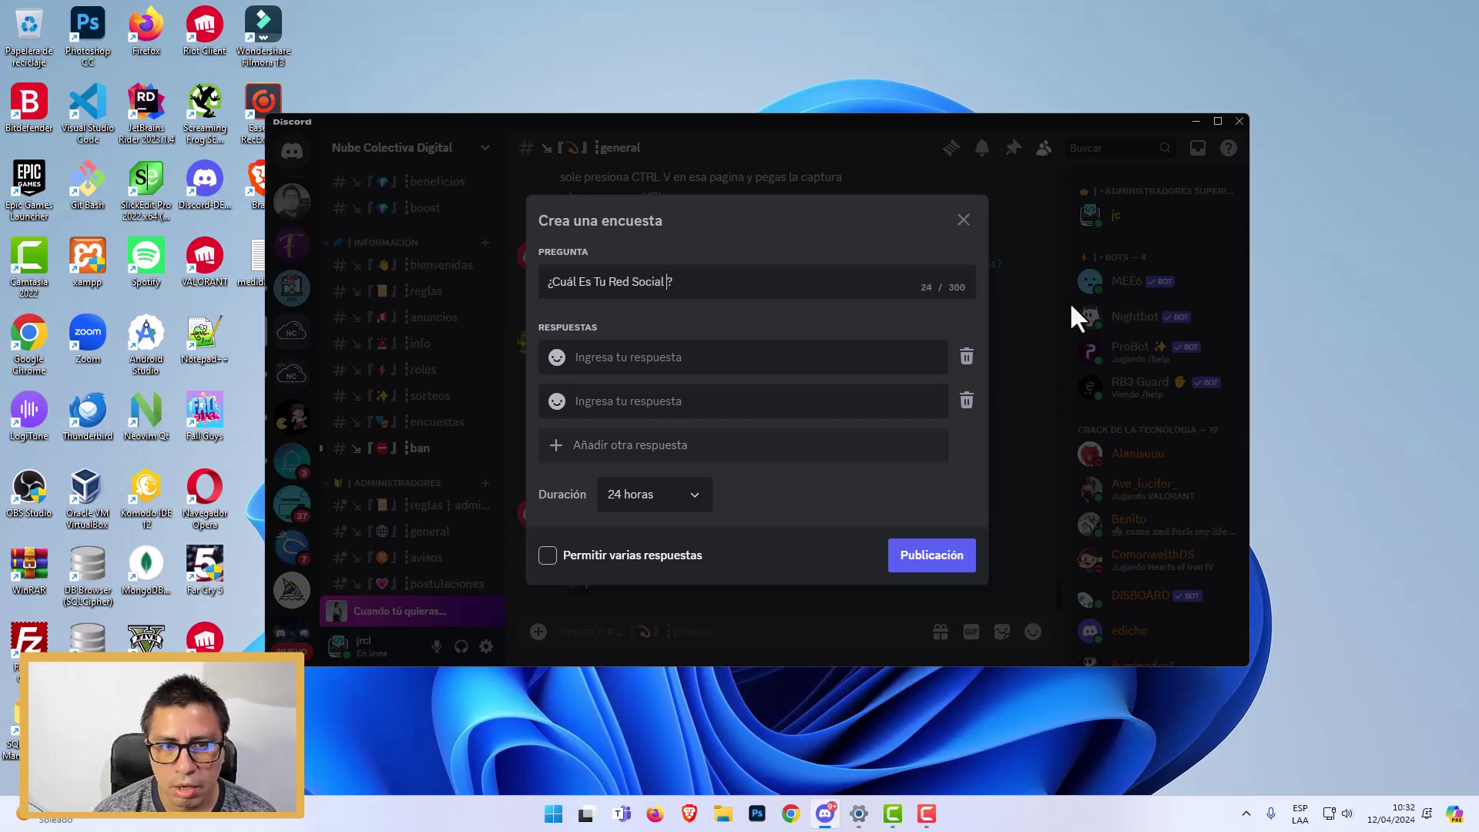
{"action": "type", "text": "Favorita"}
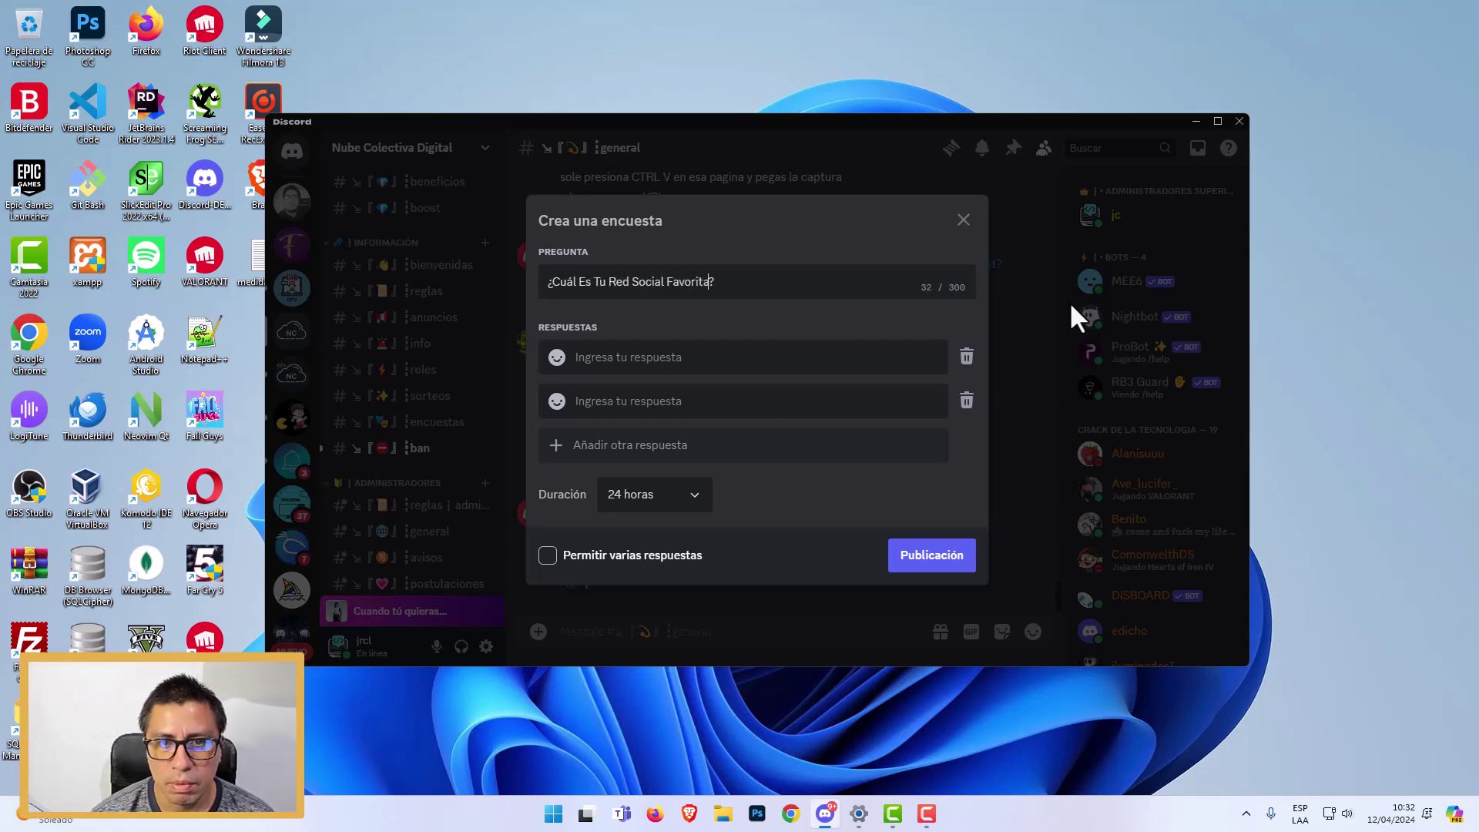
- Fill in the first two poll answers with Instagram and TikTok
{"action": "left_click", "coordinate": [789, 362]}
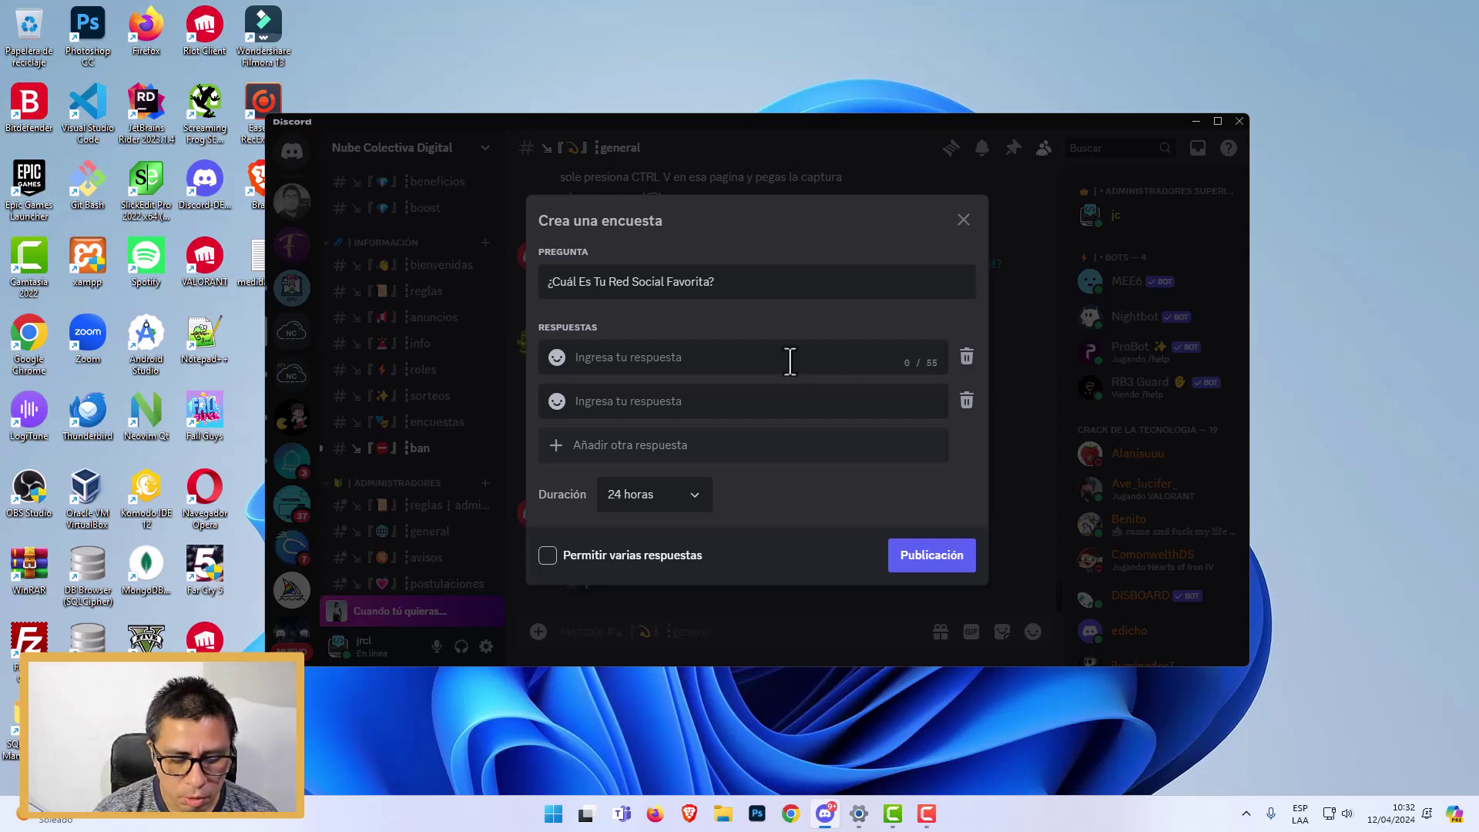
{"action": "type", "text": "Instagram"}
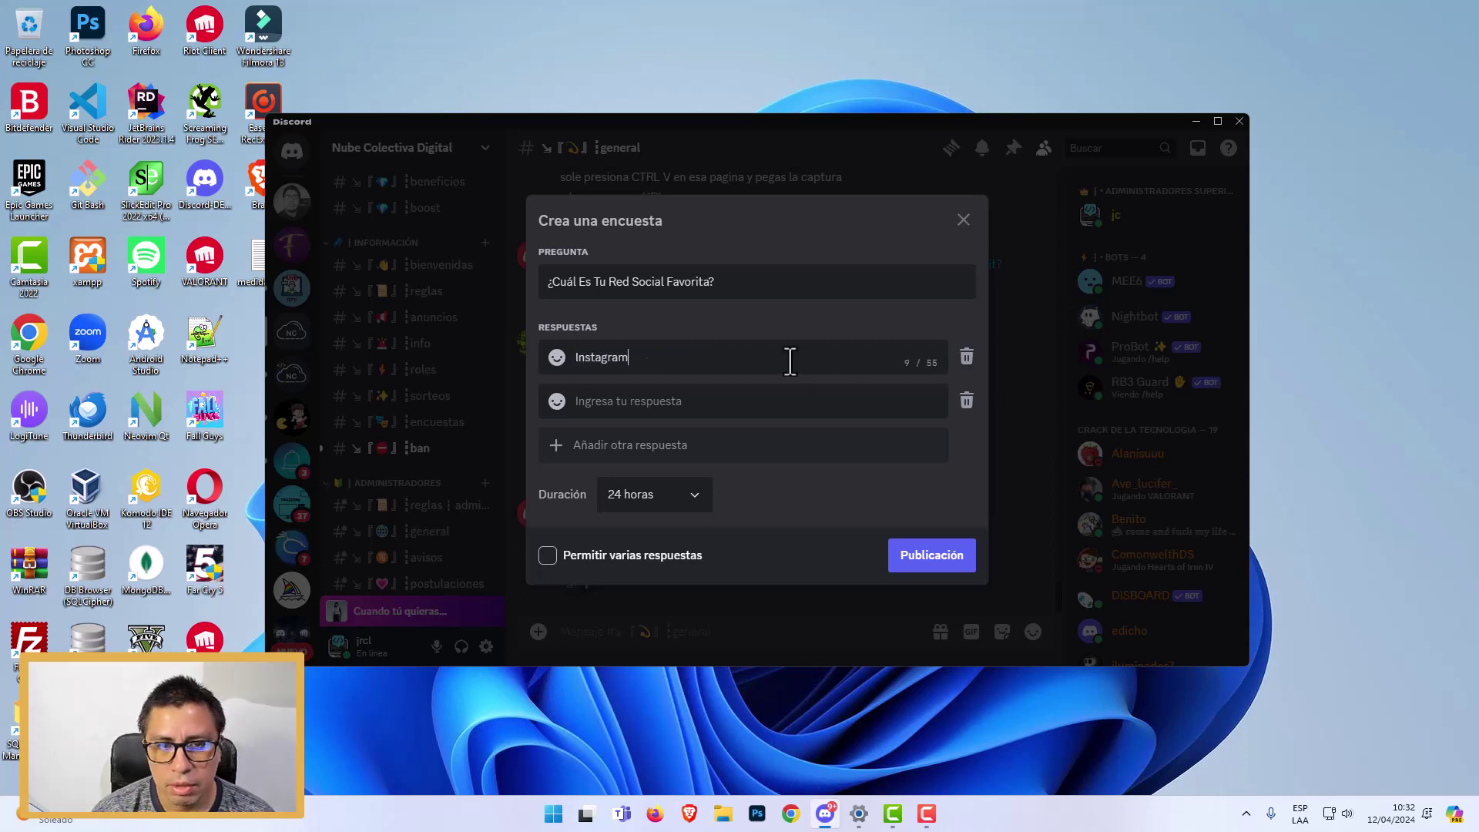
{"action": "key", "text": "Tab"}
{"action": "left_click", "coordinate": [639, 394]}
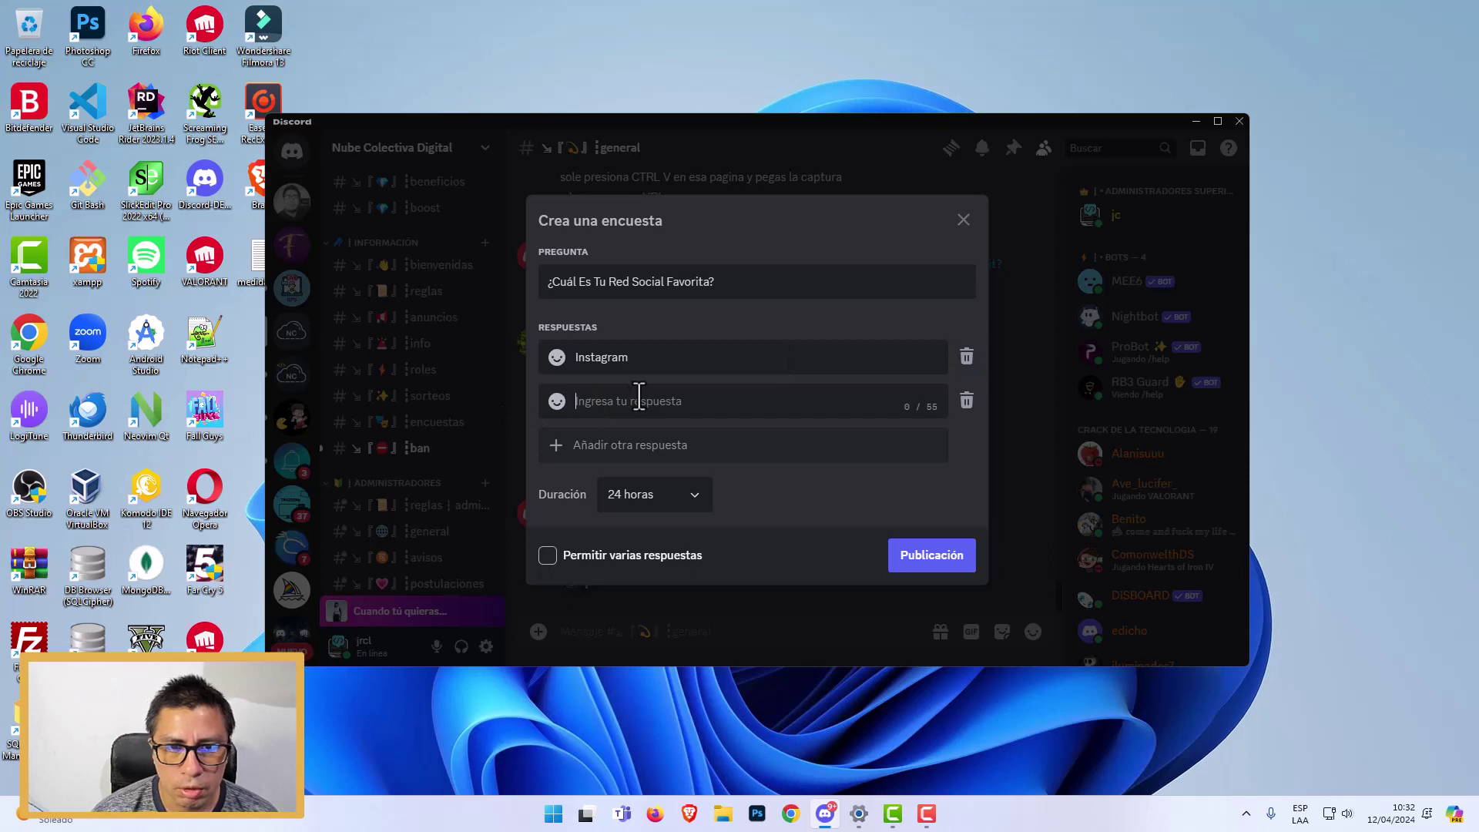
{"action": "type", "text": "TikTok"}
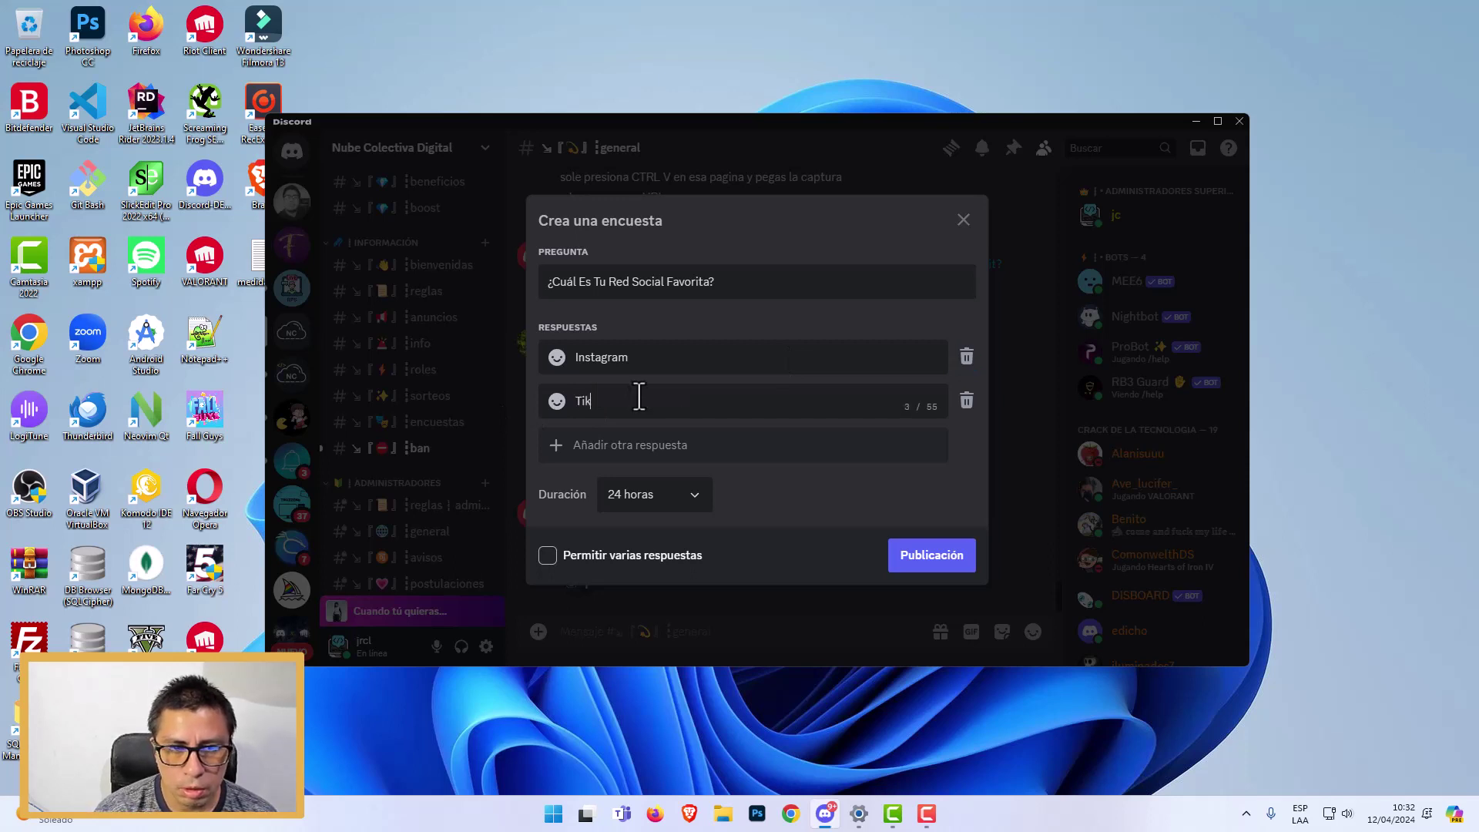
- Add Facebook and YouTube as the third and fourth answers, plus an empty fifth answer
{"action": "left_click", "coordinate": [655, 446]}
{"action": "type", "text": "Facebook"}
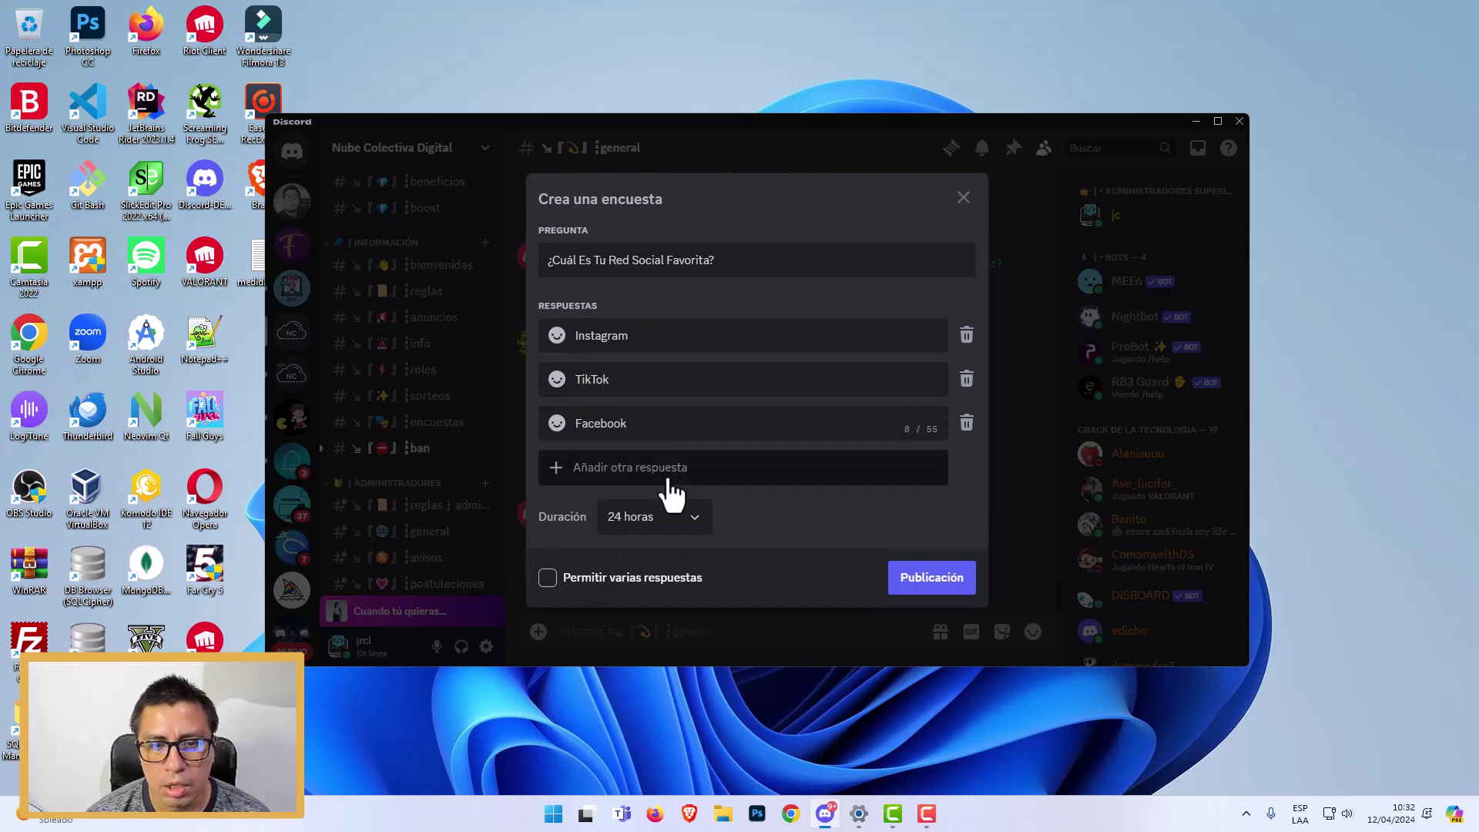
{"action": "left_click", "coordinate": [667, 474]}
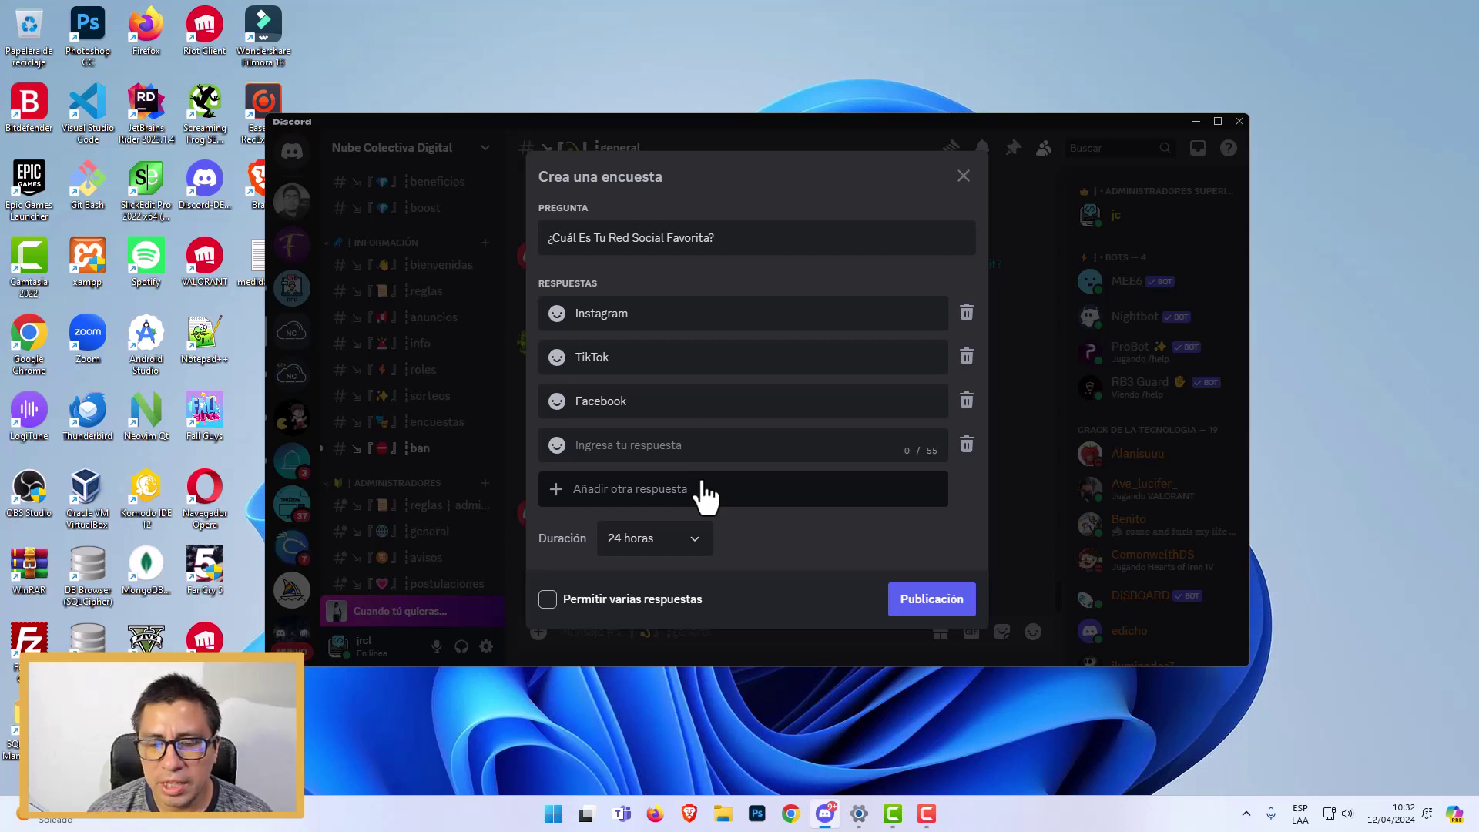
{"action": "type", "text": "You"}
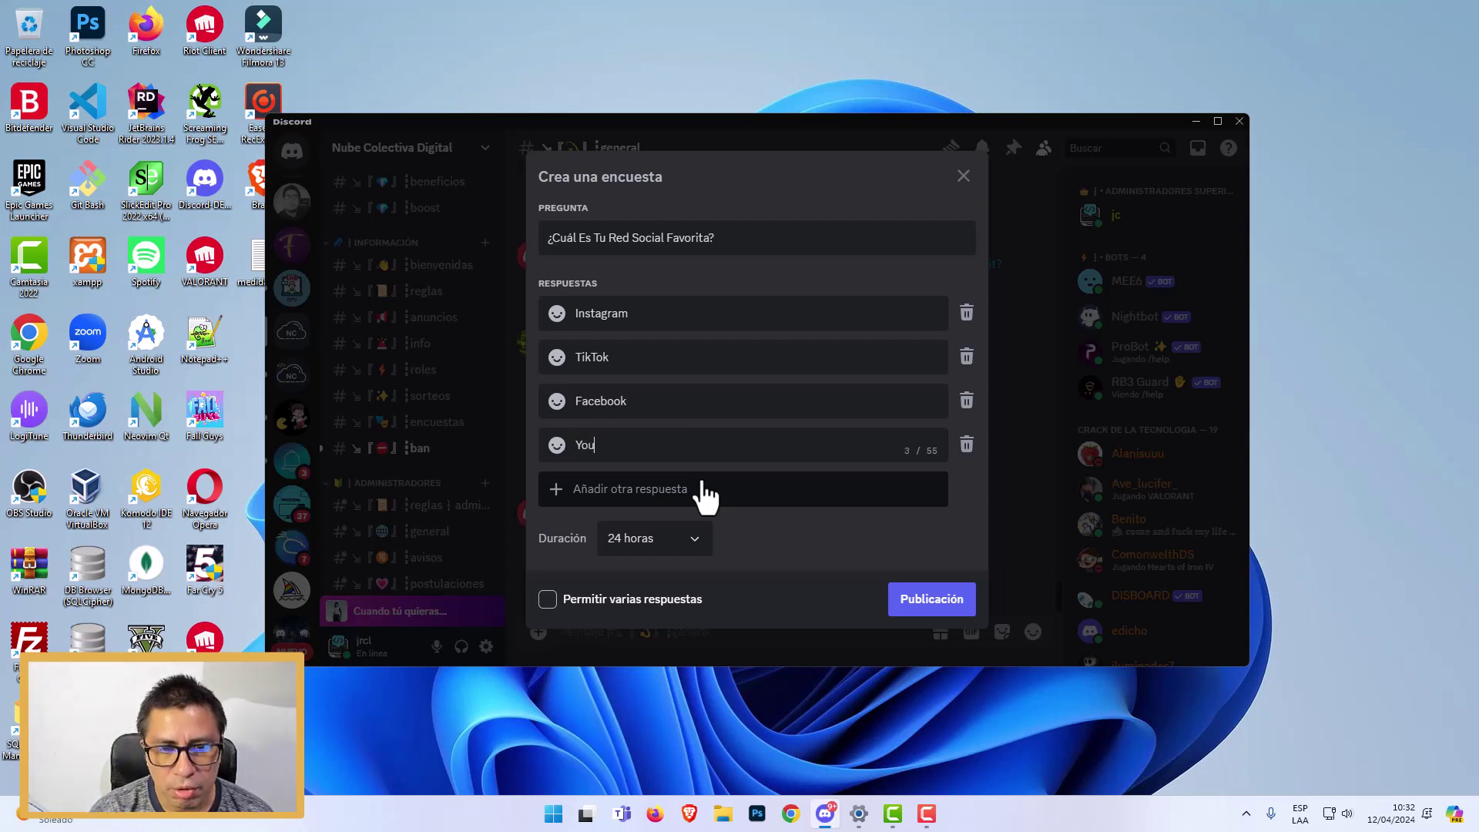
{"action": "type", "text": "Tube"}
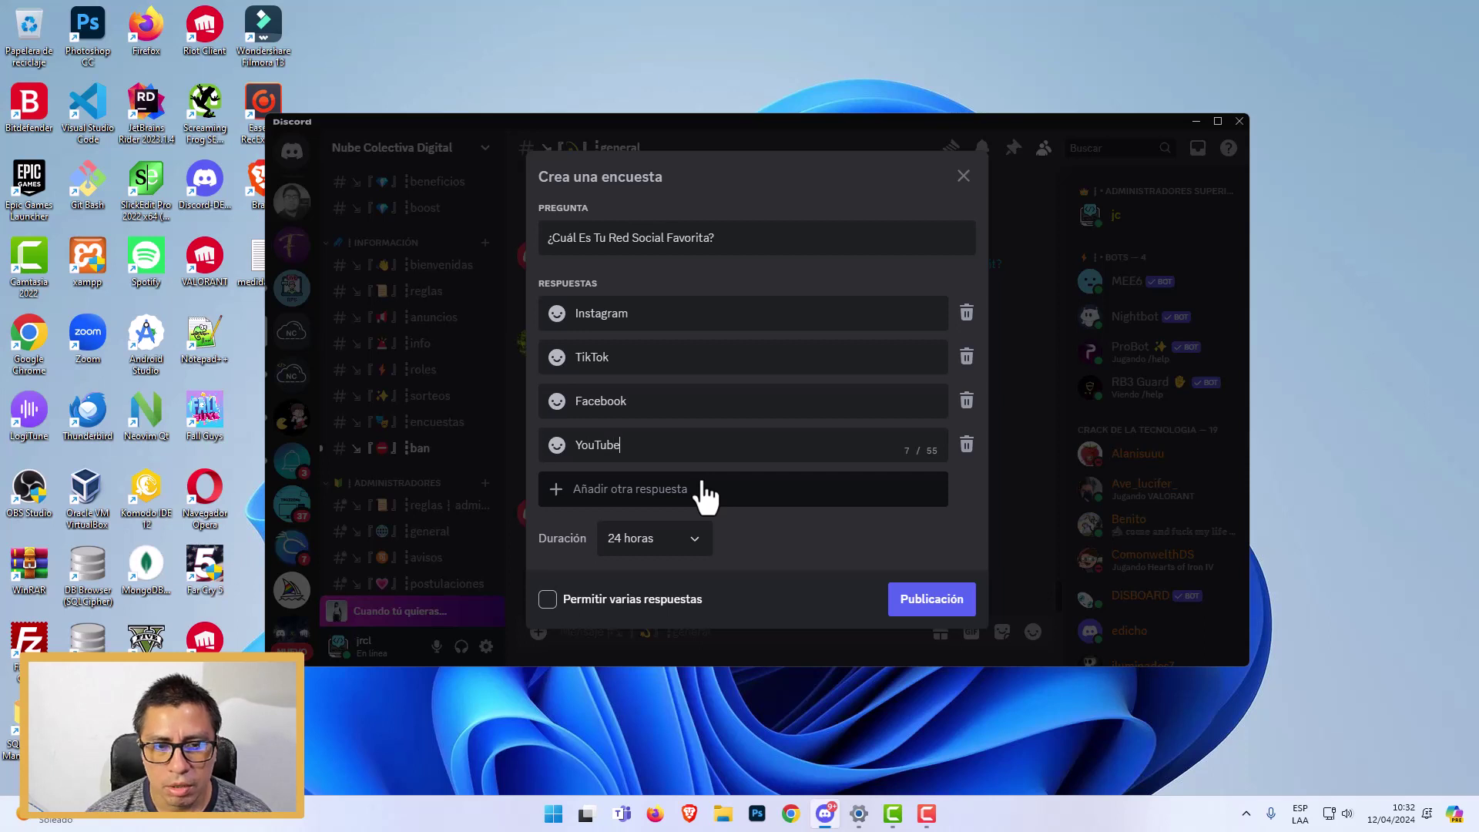
{"action": "left_click", "coordinate": [704, 490]}
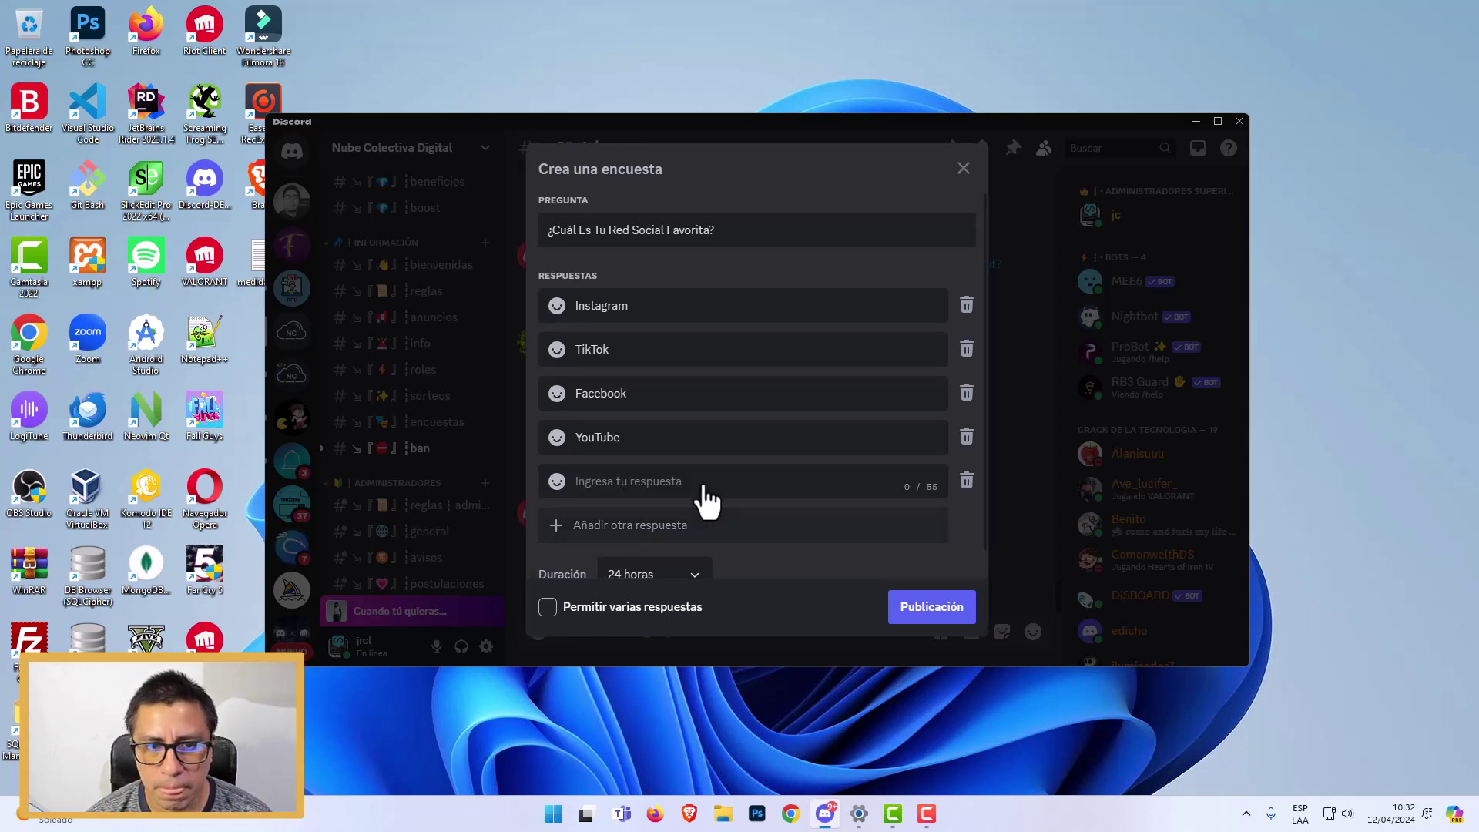
- Assign the server's Instagram emoji to the Instagram answer
{"action": "left_click", "coordinate": [768, 230]}
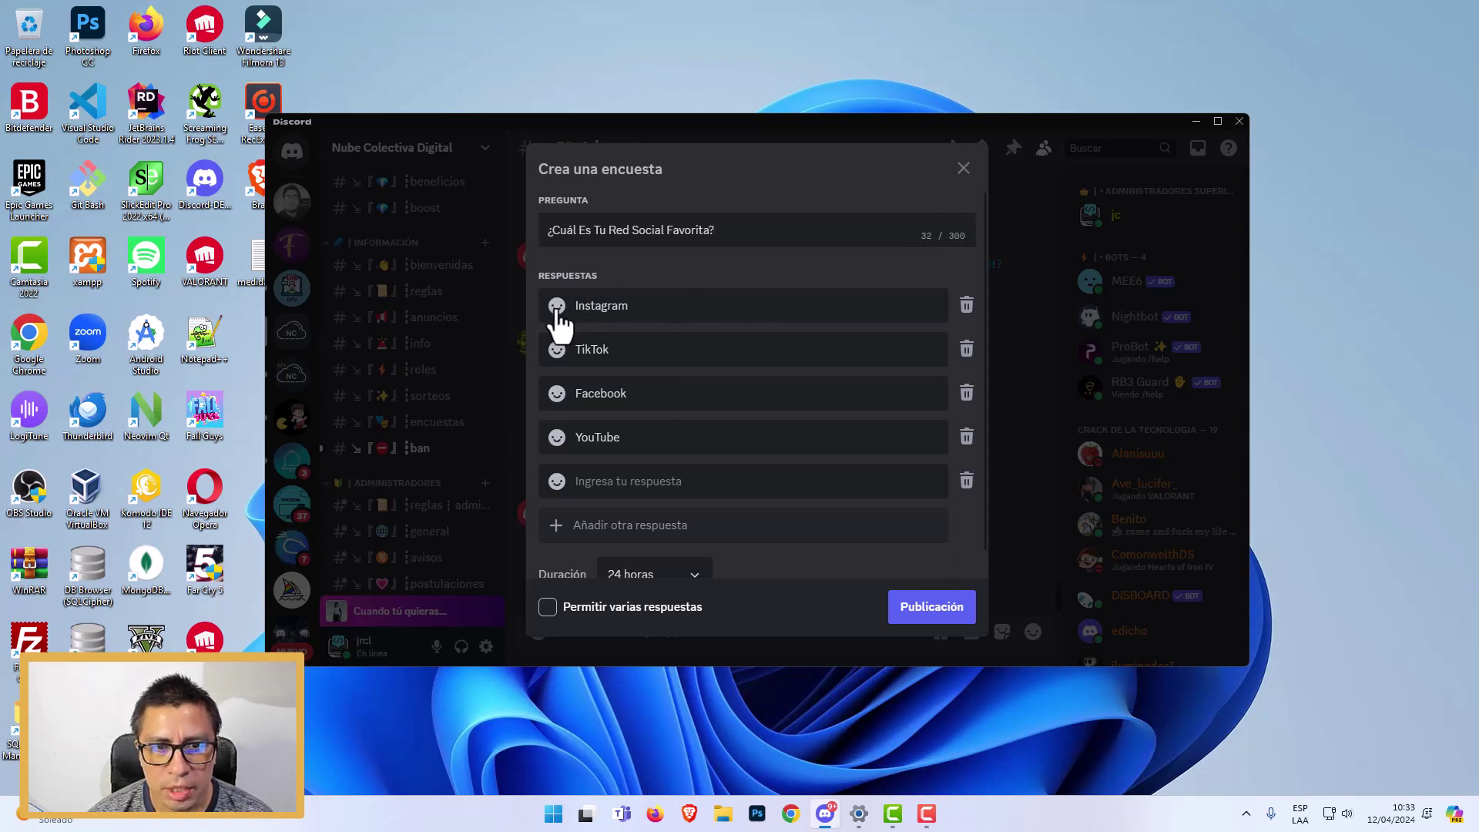
{"action": "left_click", "coordinate": [645, 308]}
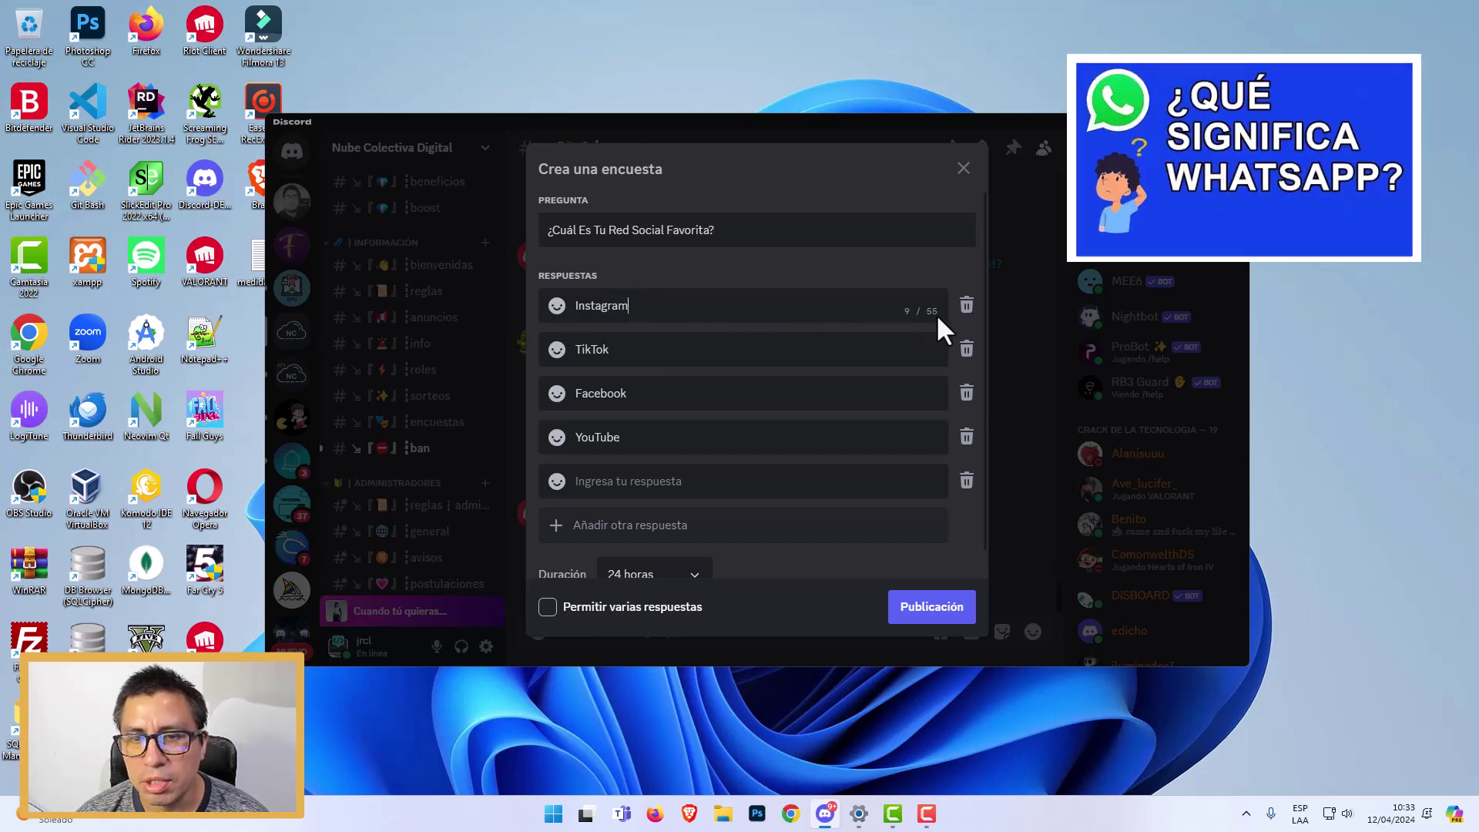
{"action": "left_click", "coordinate": [556, 306]}
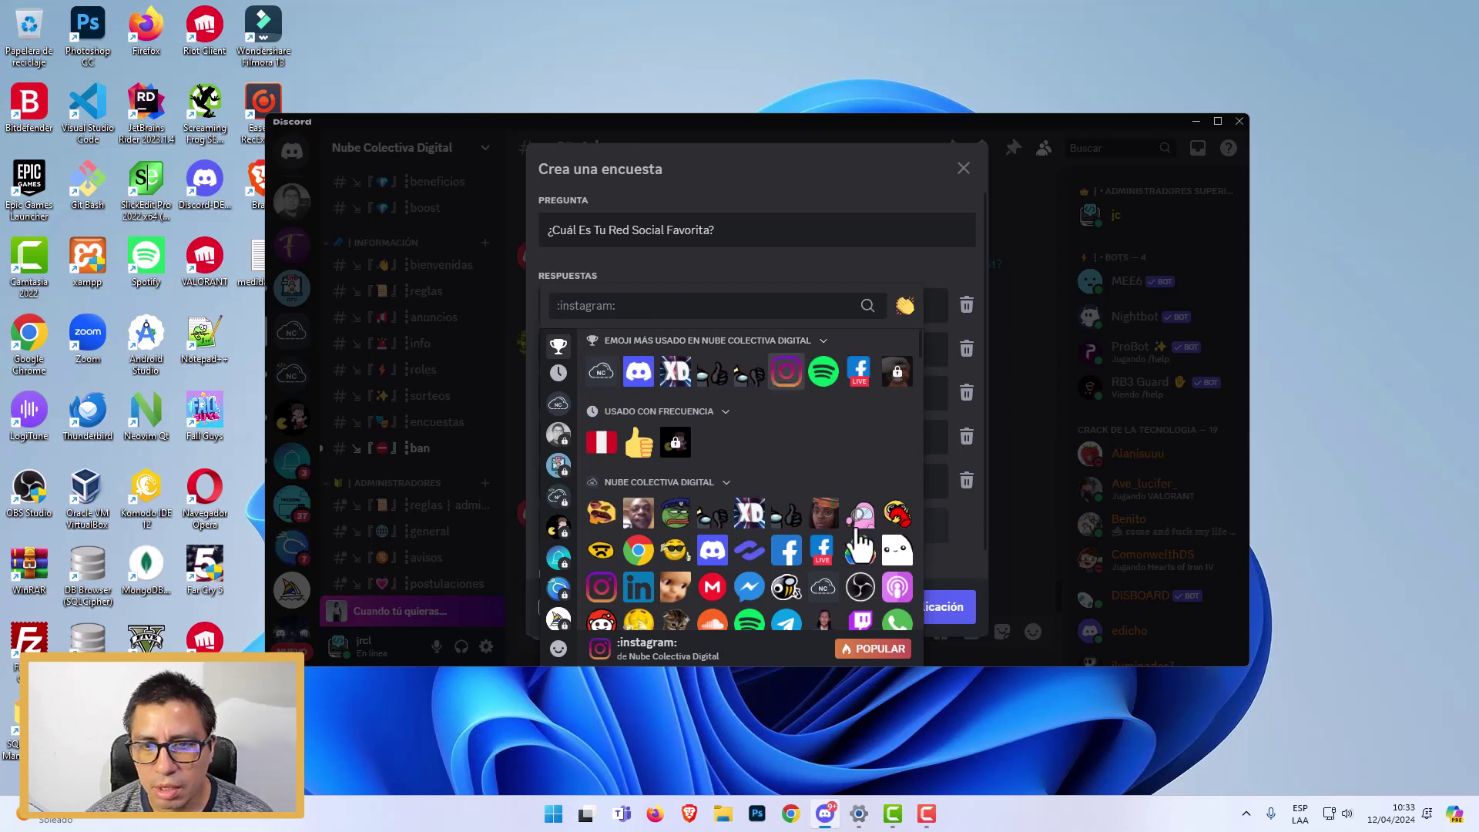
{"action": "left_click", "coordinate": [786, 371]}
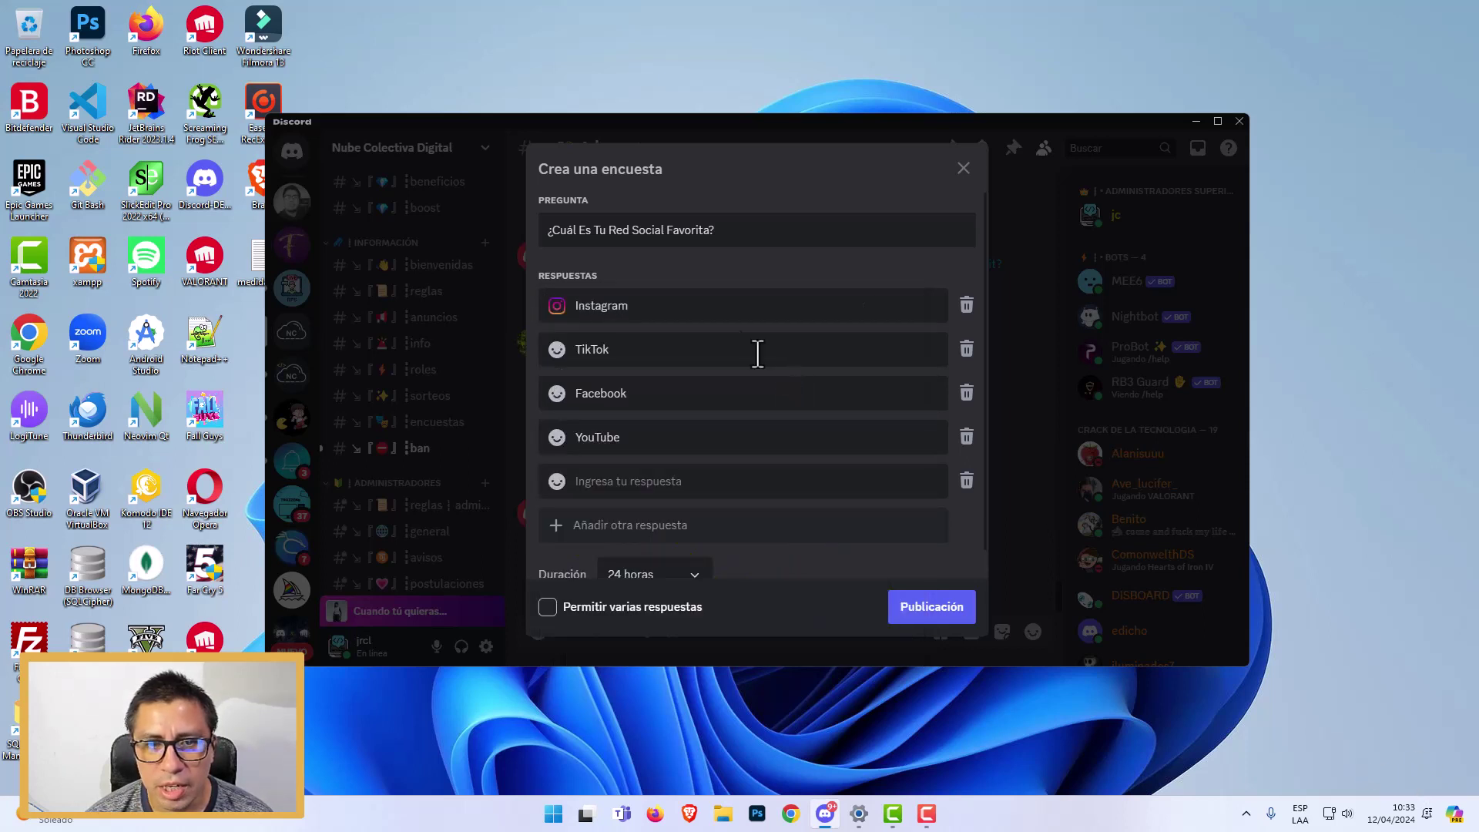
- Try to assign a TikTok emoji to the TikTok answer by searching the emojis for "tik"
{"action": "left_click", "coordinate": [557, 351]}
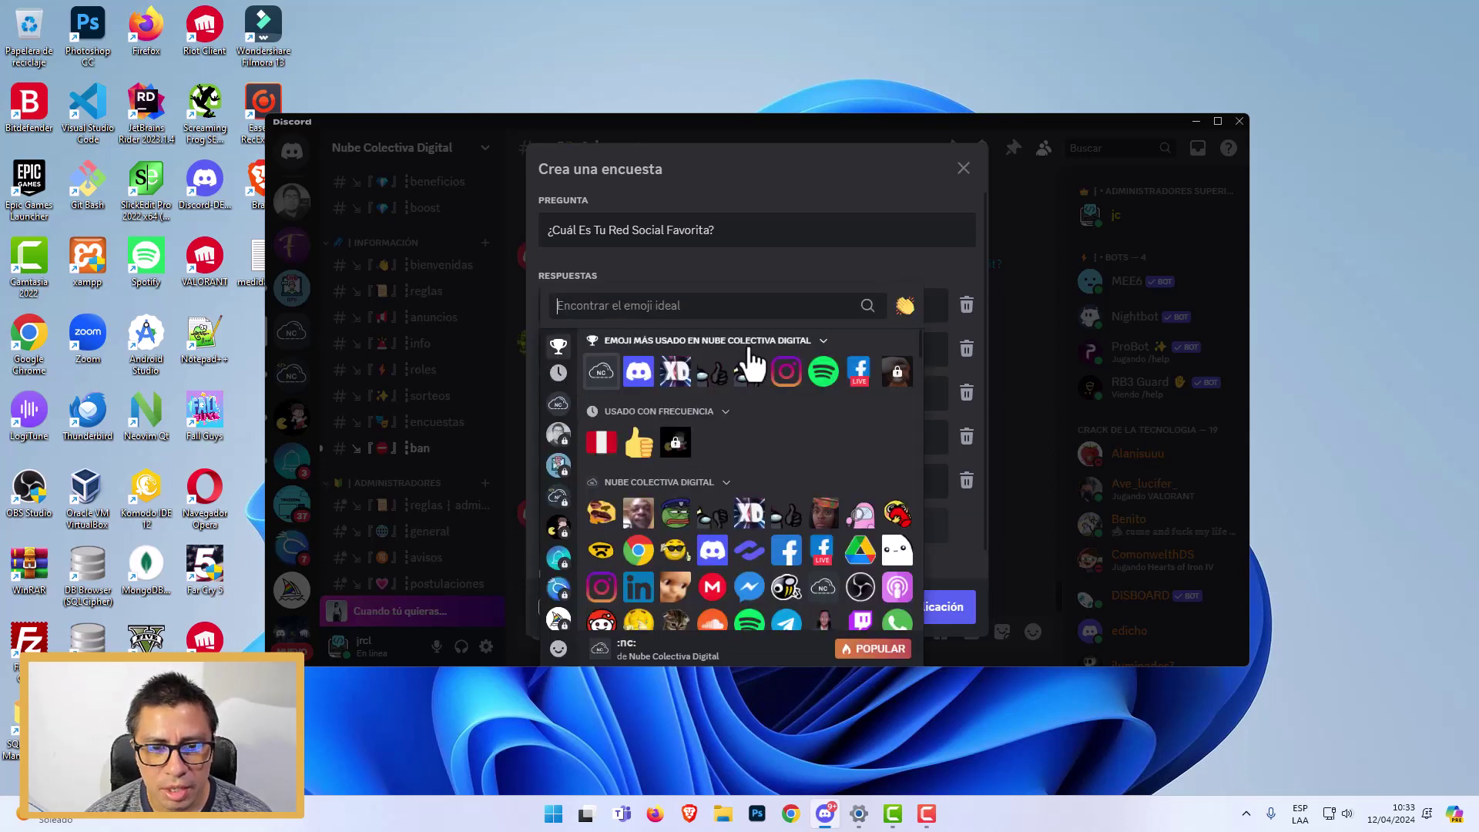
{"action": "type", "text": "tik"}
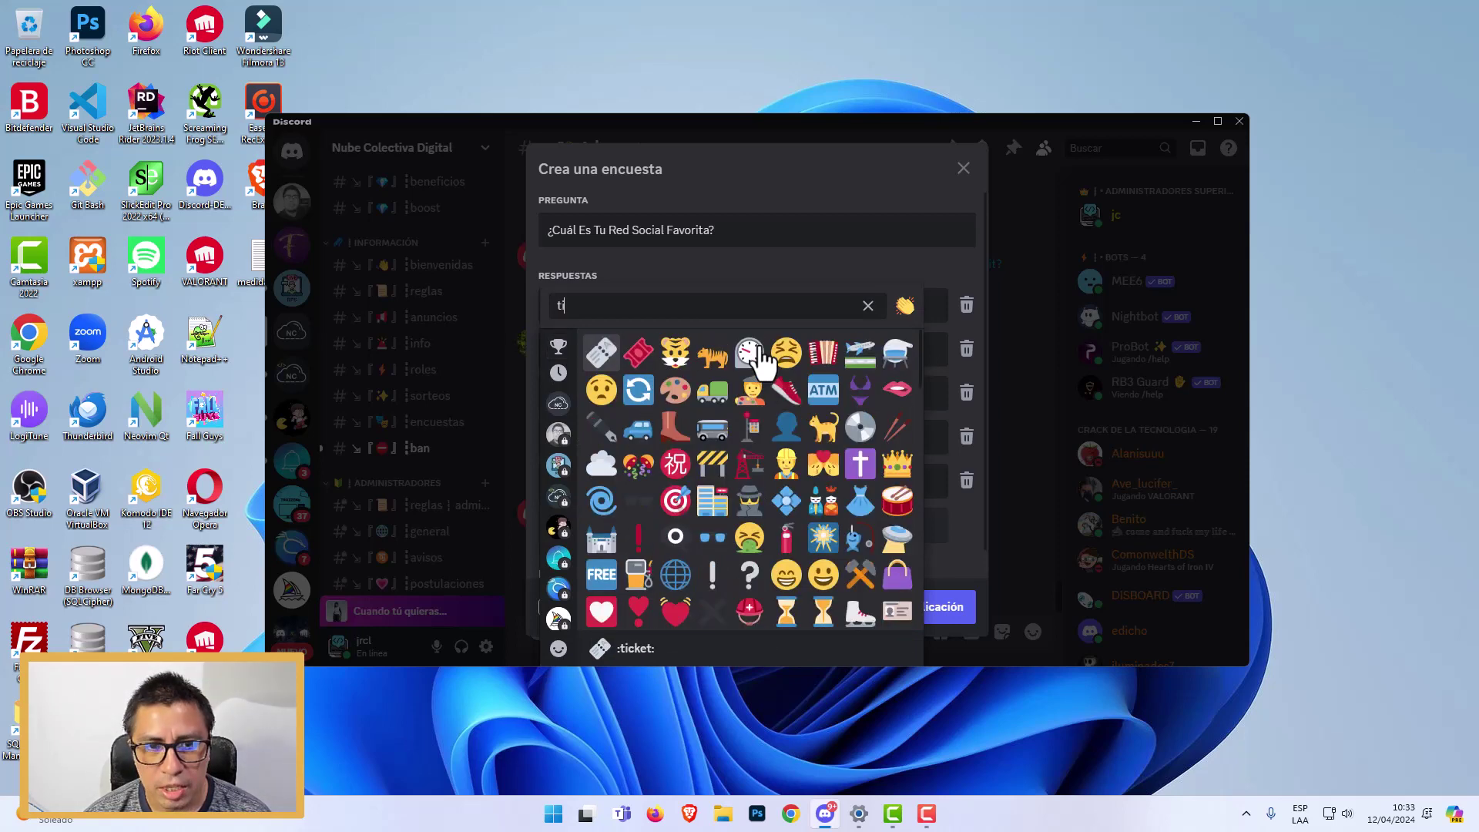
{"action": "left_click", "coordinate": [601, 377]}
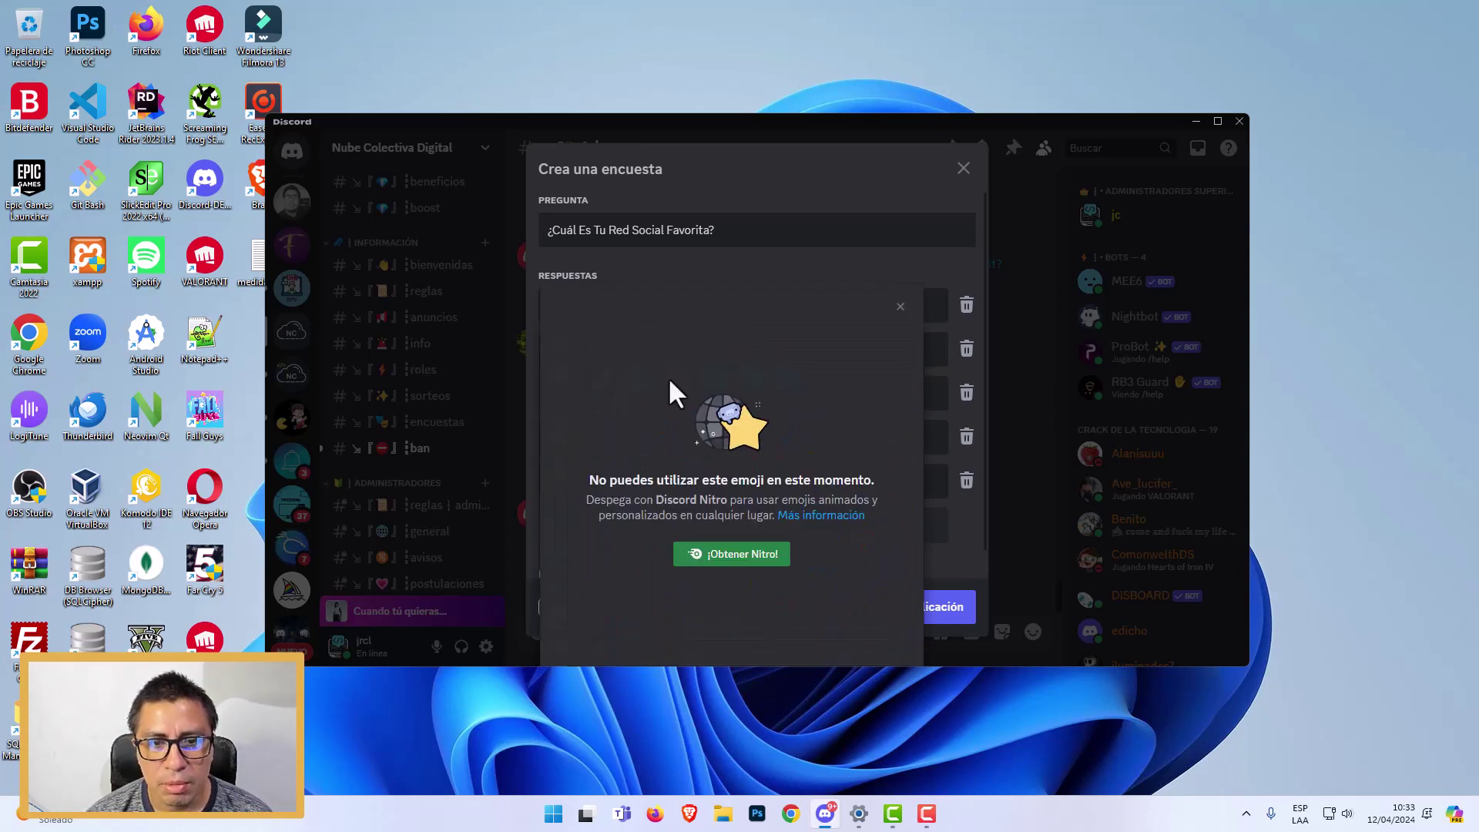
{"action": "left_click", "coordinate": [900, 307]}
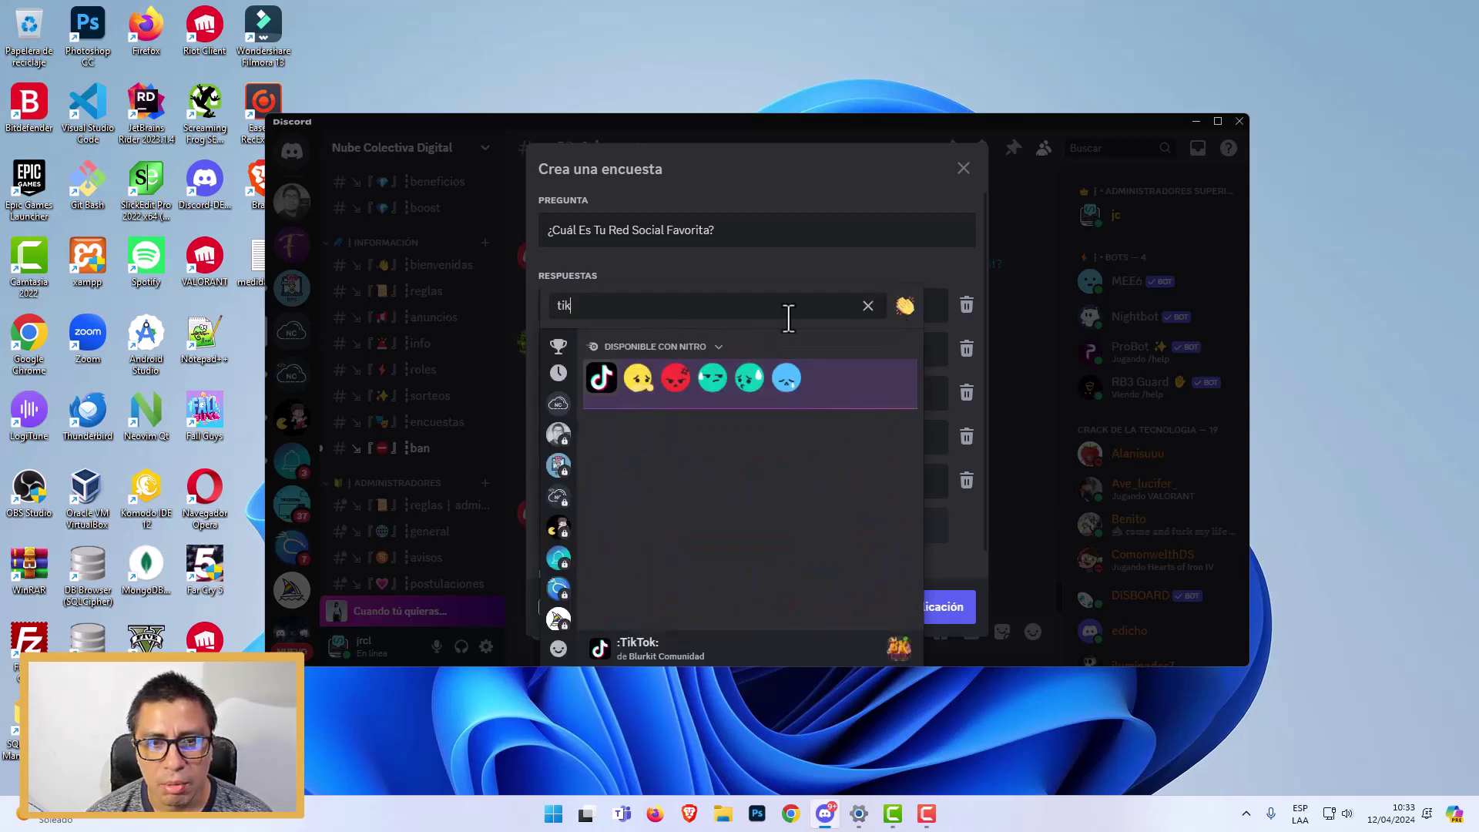
{"action": "left_click", "coordinate": [866, 306]}
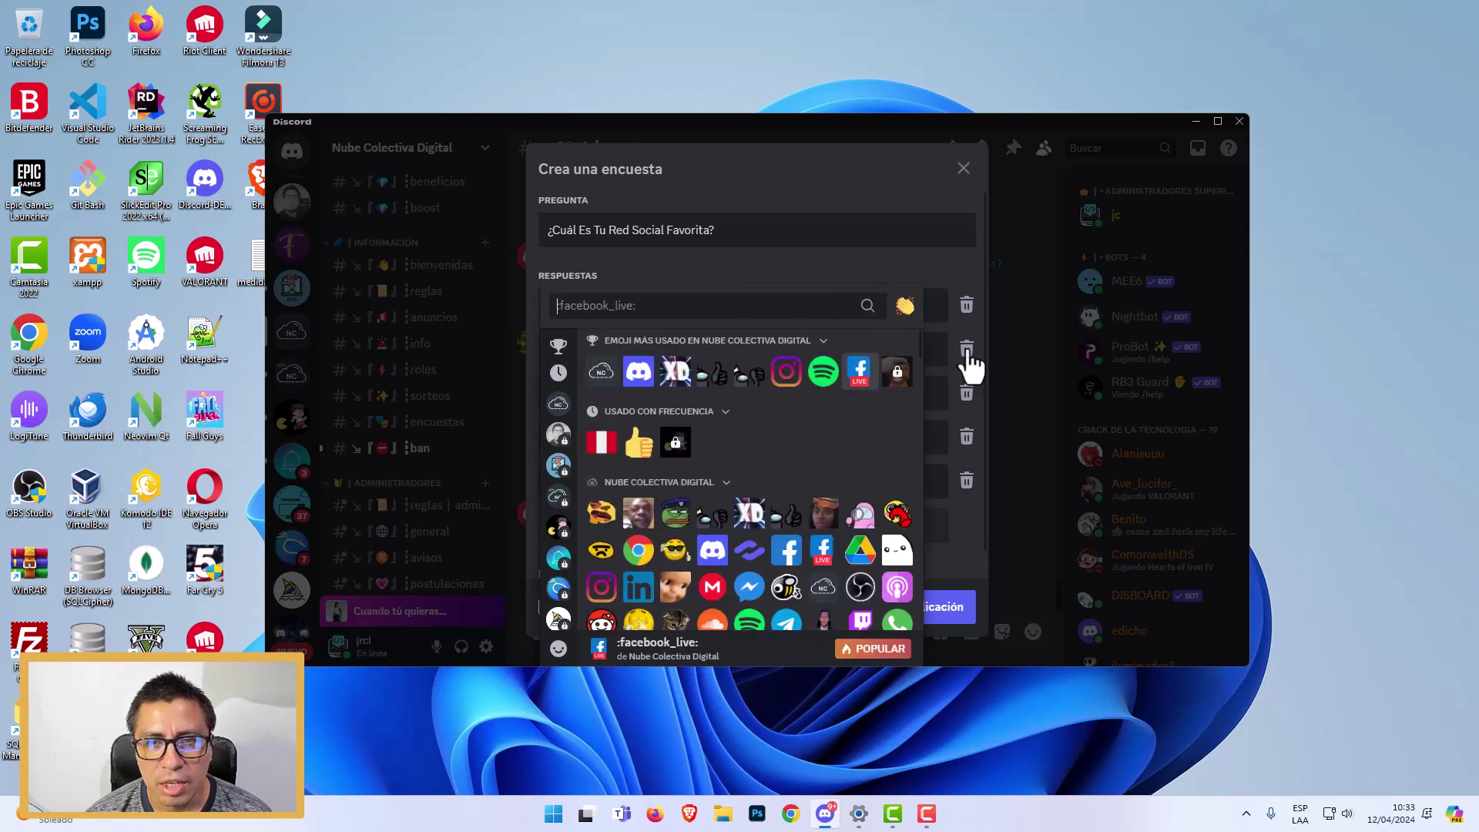
{"action": "left_click", "coordinate": [938, 282]}
- Assign the Facebook emoji to the Facebook answer and the Discord emoji to the YouTube answer
{"action": "left_click", "coordinate": [660, 406]}
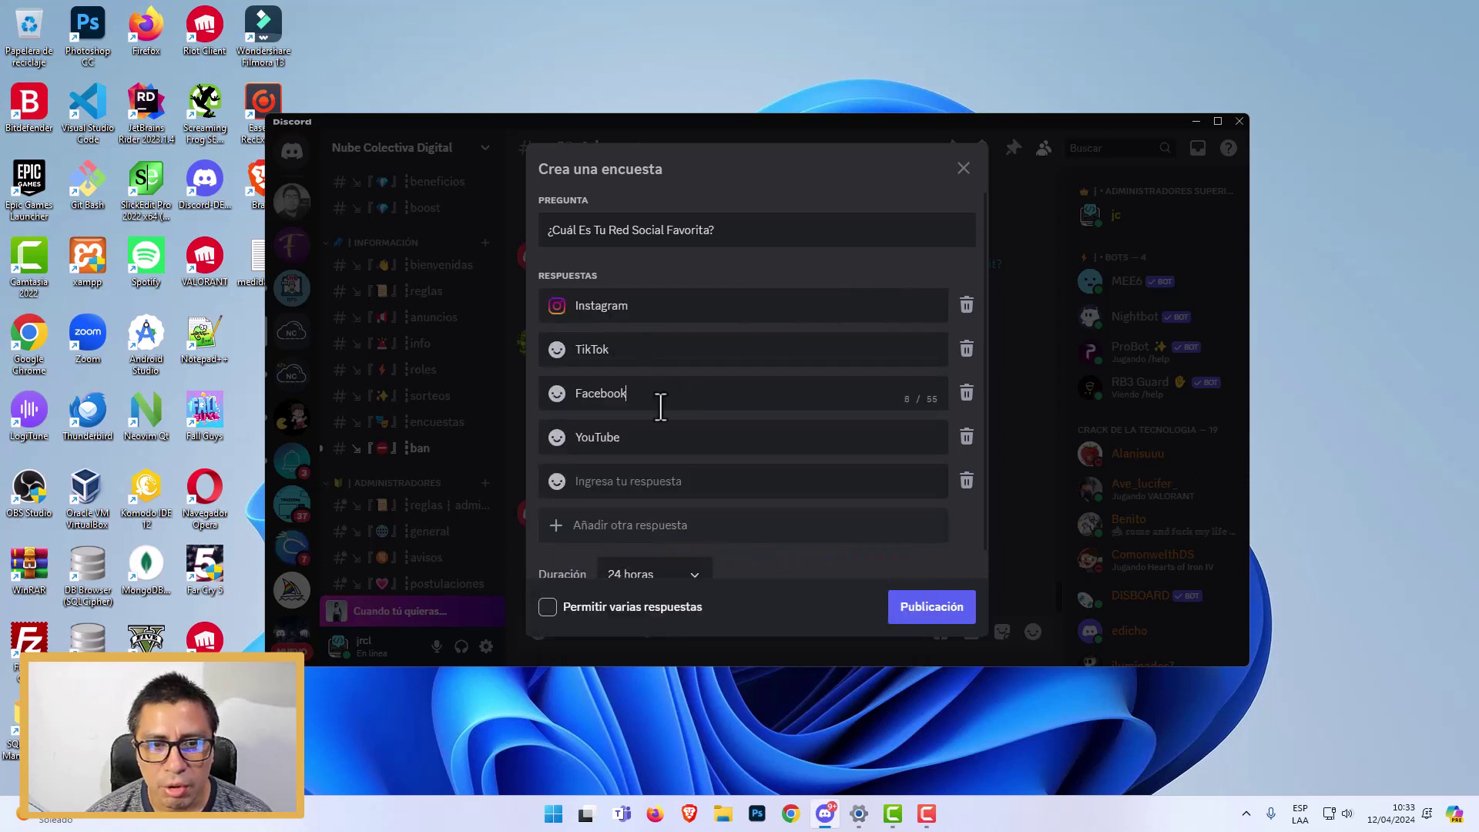
{"action": "left_click", "coordinate": [557, 393]}
{"action": "left_click", "coordinate": [787, 382]}
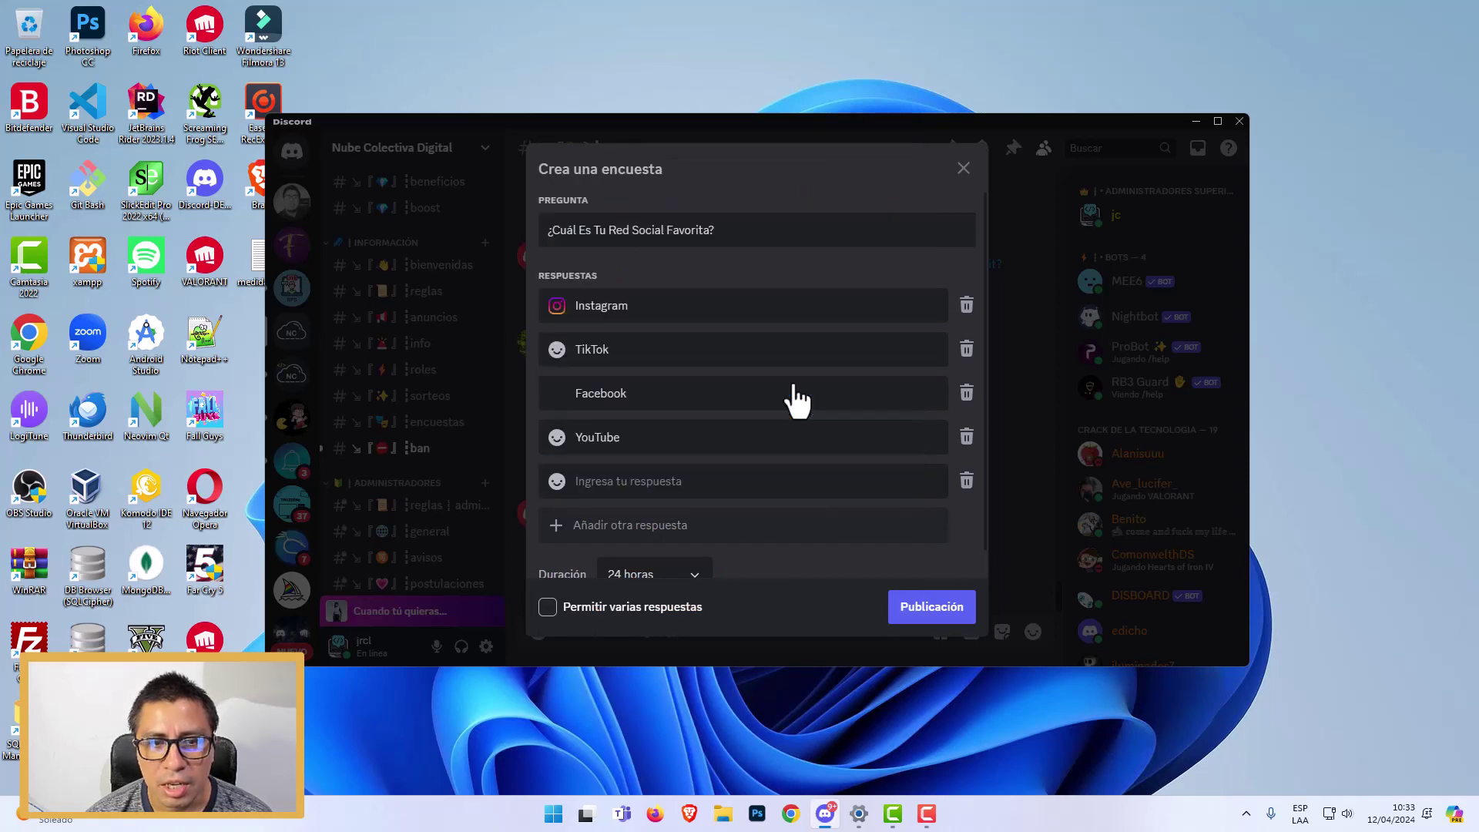
{"action": "left_click", "coordinate": [697, 443]}
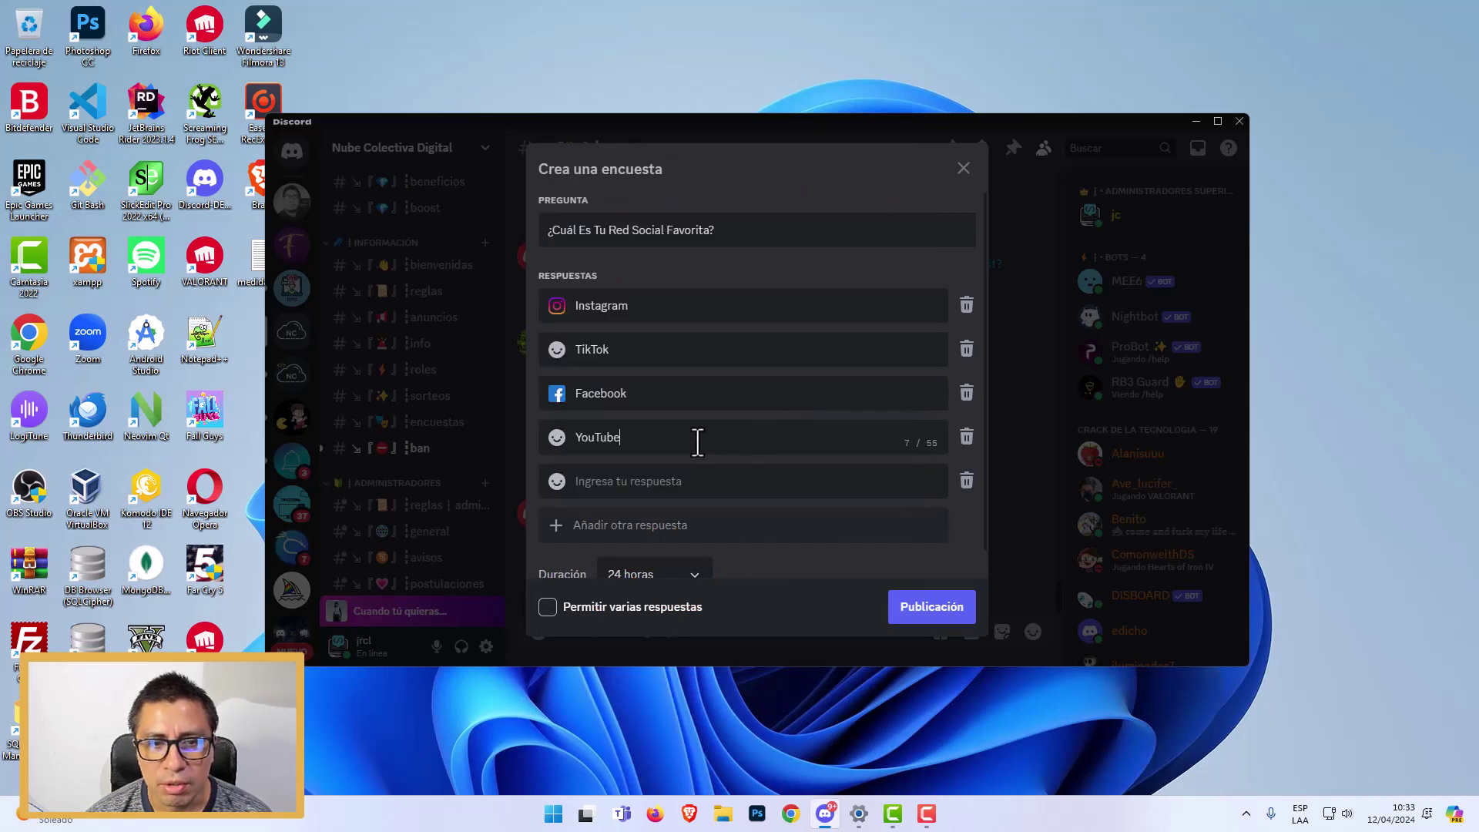
{"action": "left_click", "coordinate": [556, 437]}
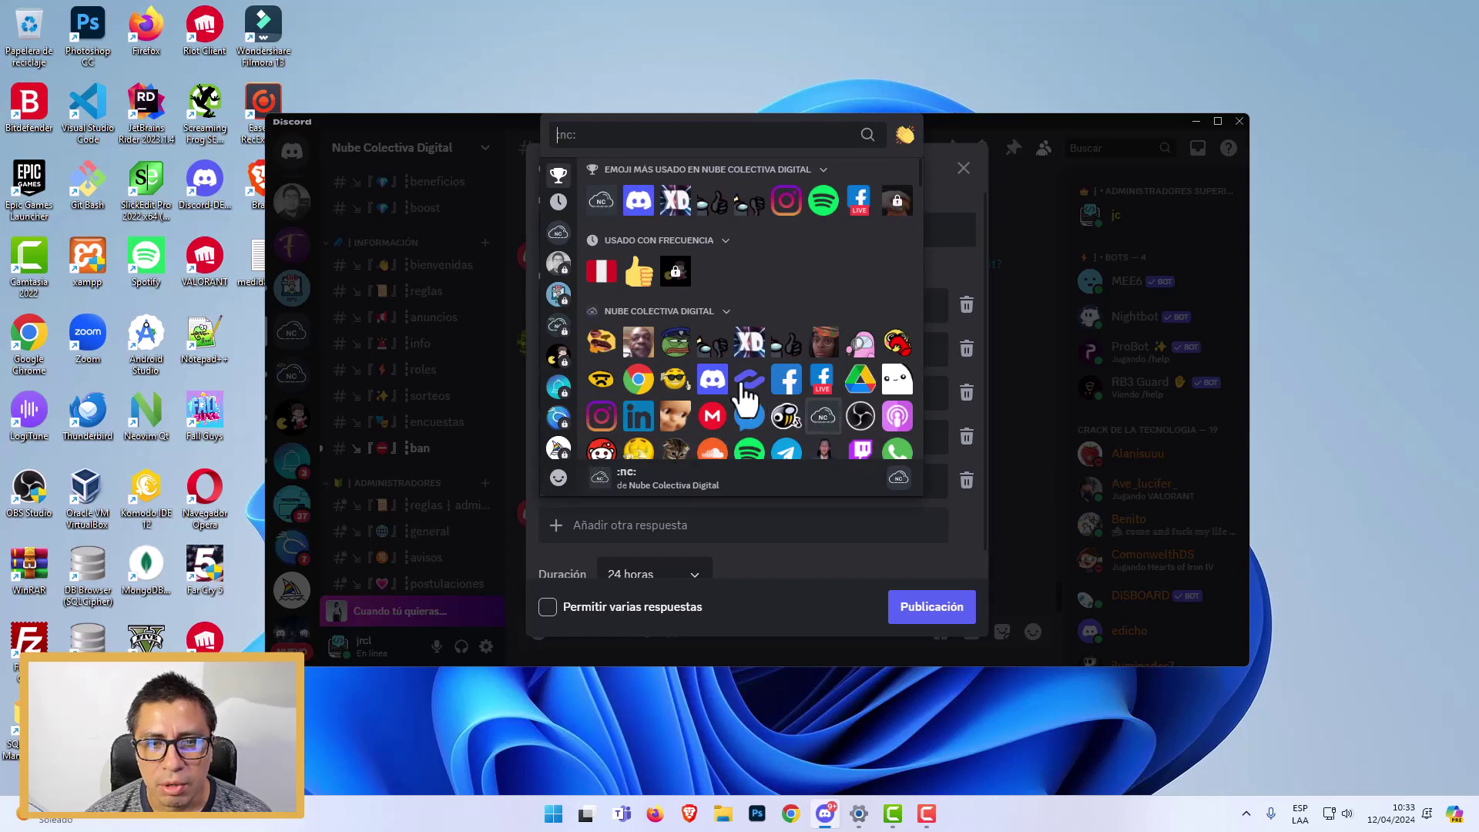
{"action": "left_click", "coordinate": [712, 381]}
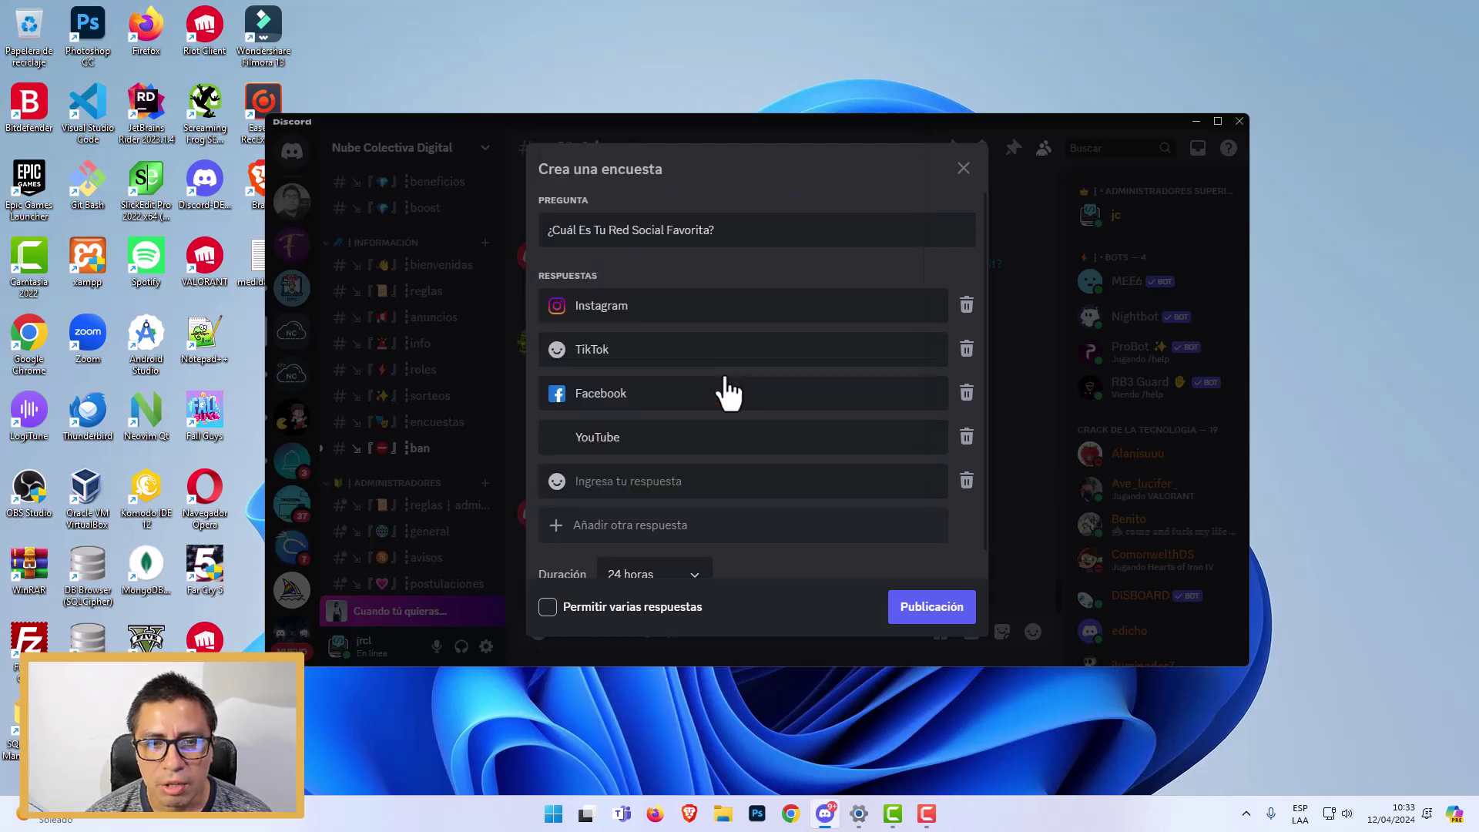
{"action": "left_click", "coordinate": [633, 486]}
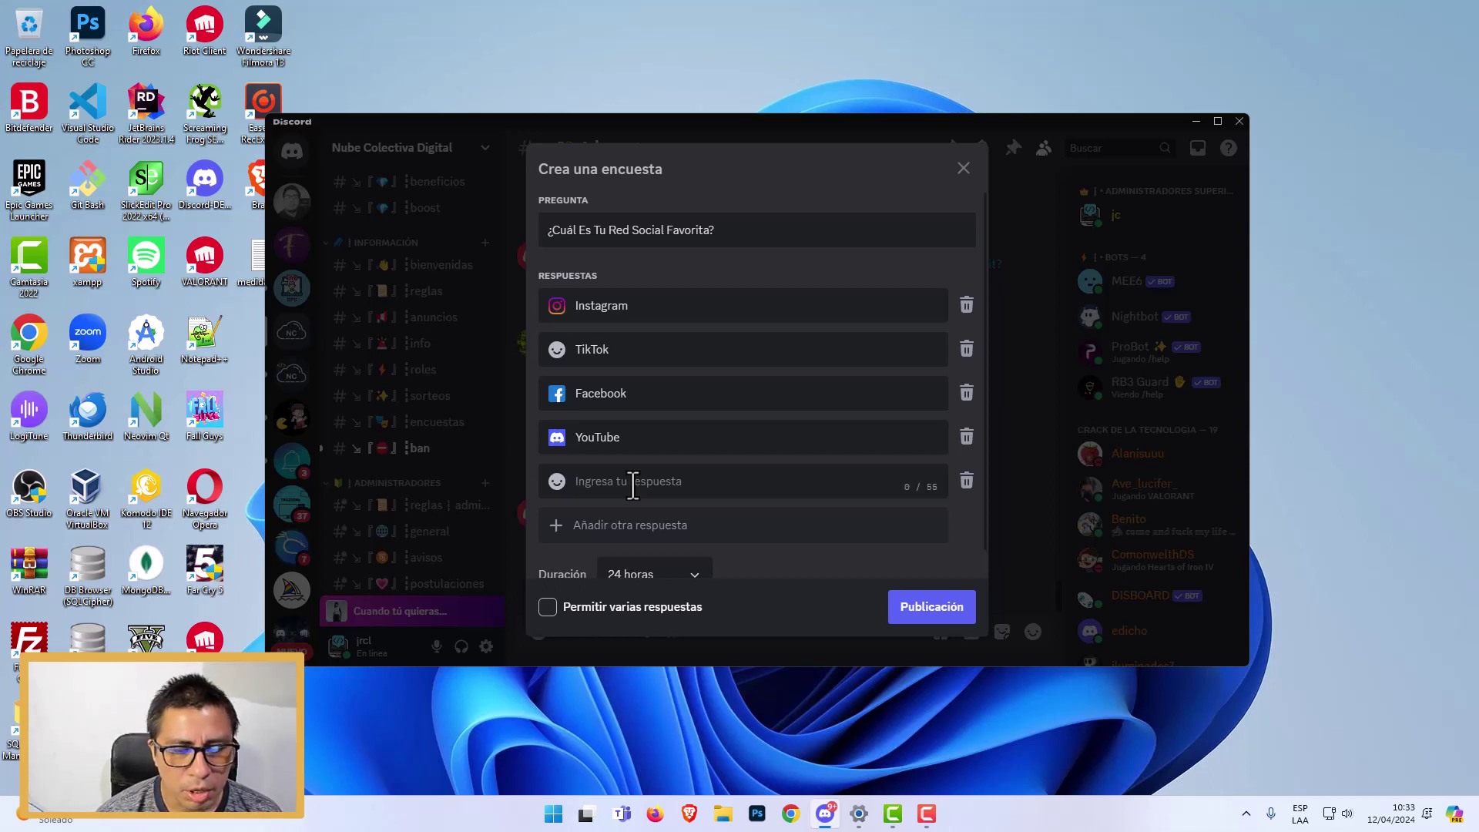
{"action": "key", "text": "F10"}
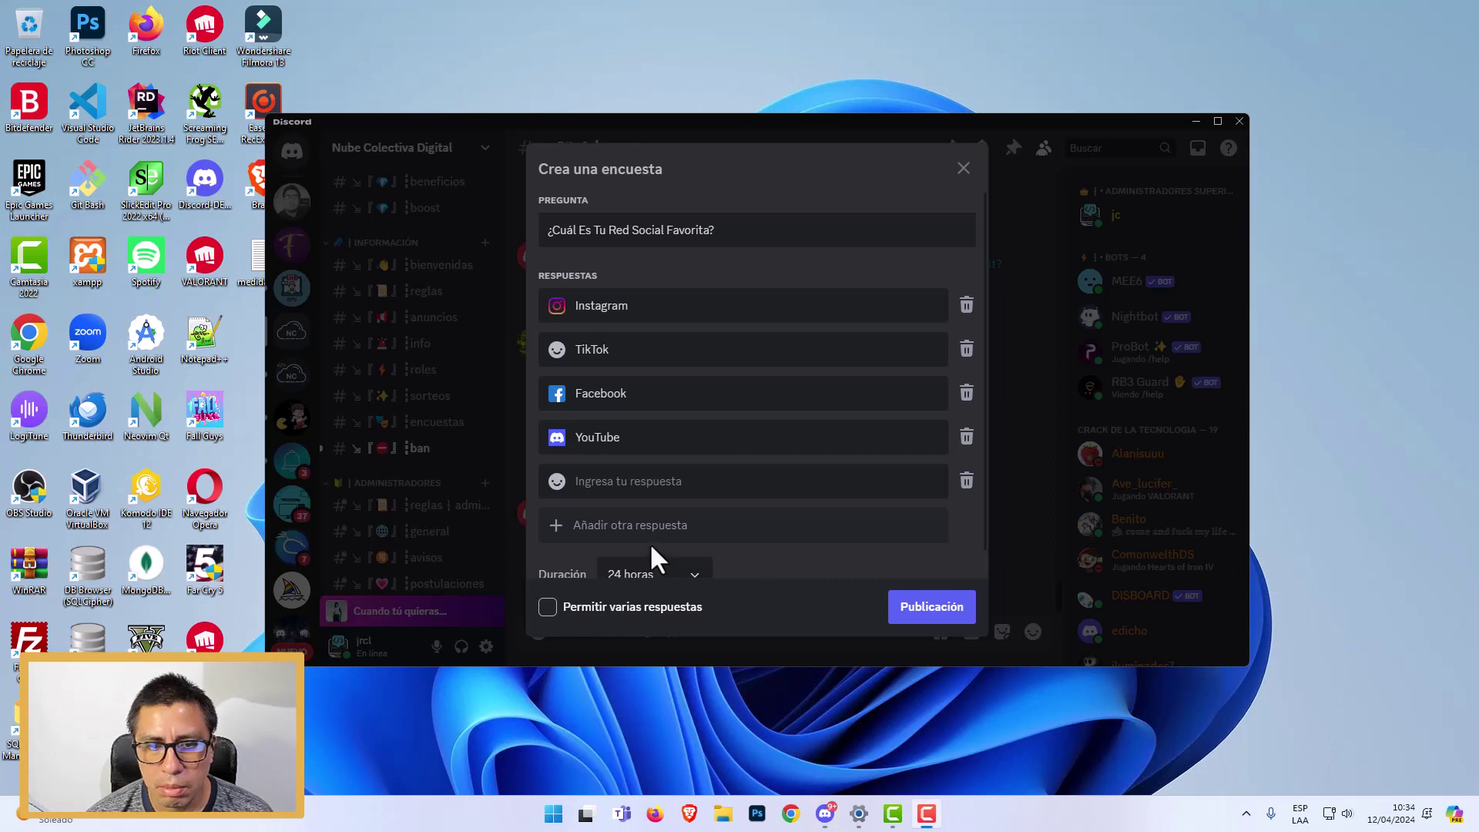
- Enter LinkedIn as the fifth answer and assign the server's LinkedIn emoji to it
{"action": "left_click", "coordinate": [599, 484]}
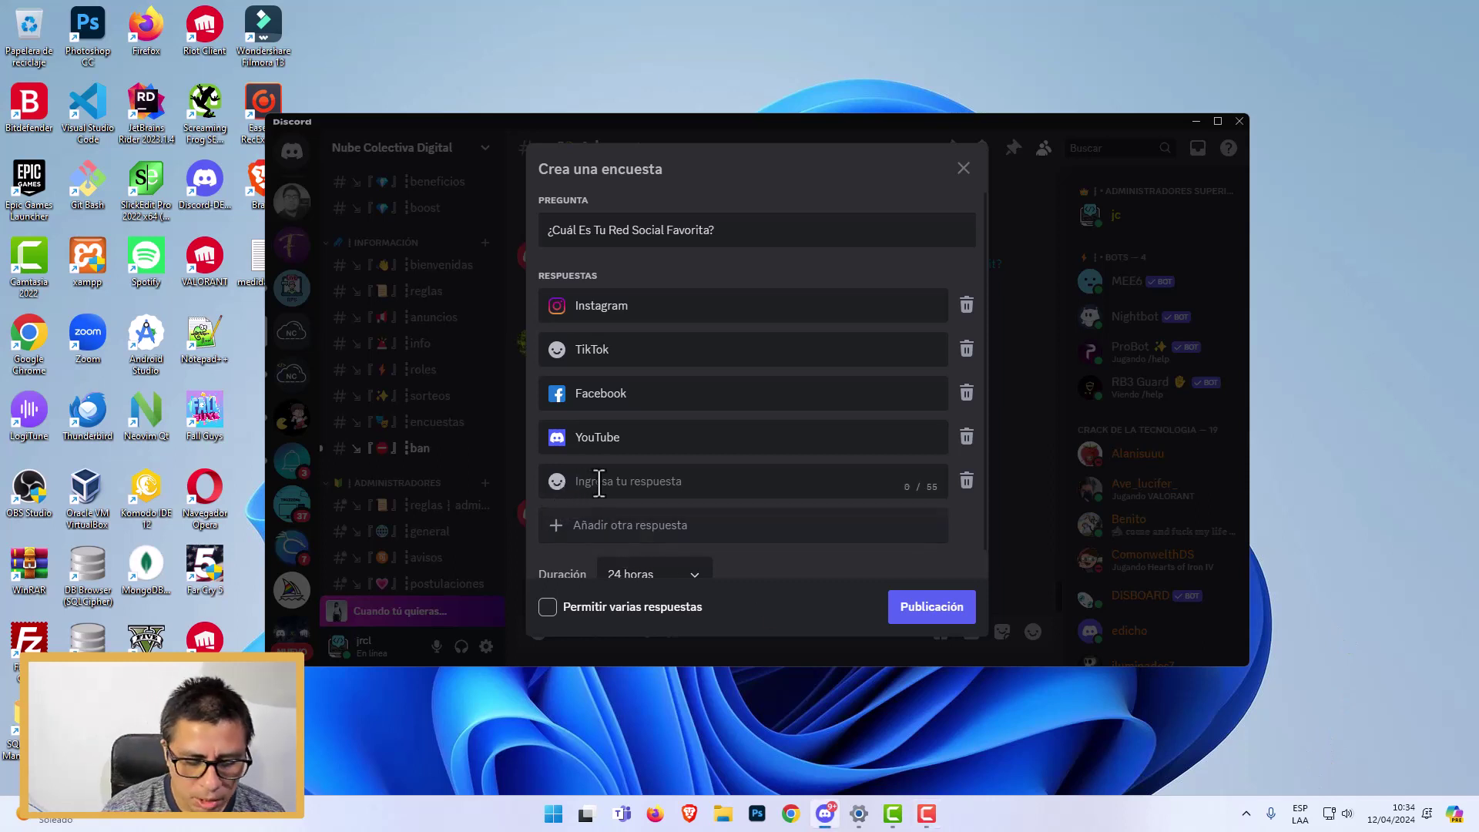
{"action": "type", "text": "LinkedIn"}
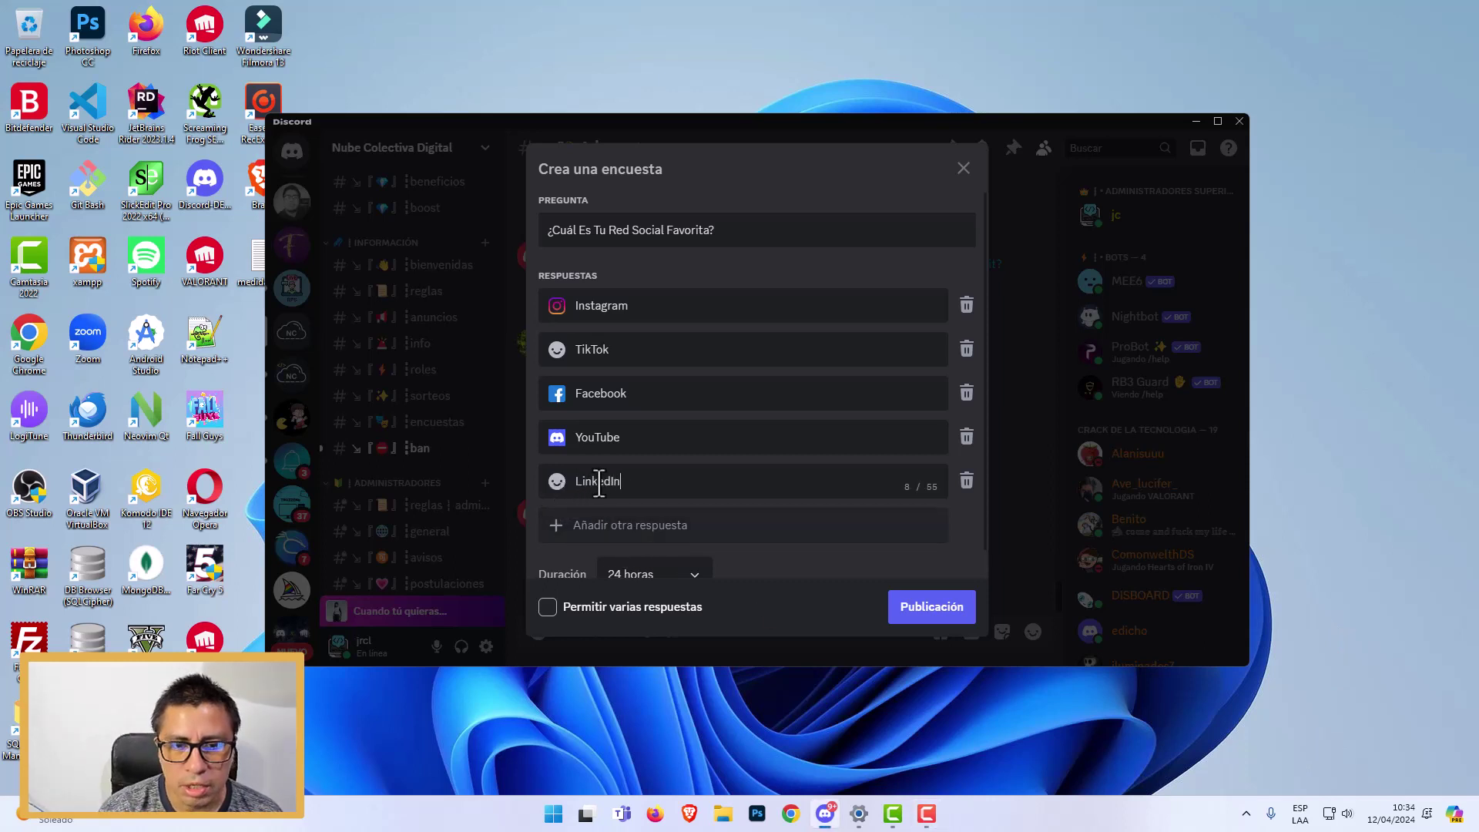
{"action": "left_click", "coordinate": [558, 482]}
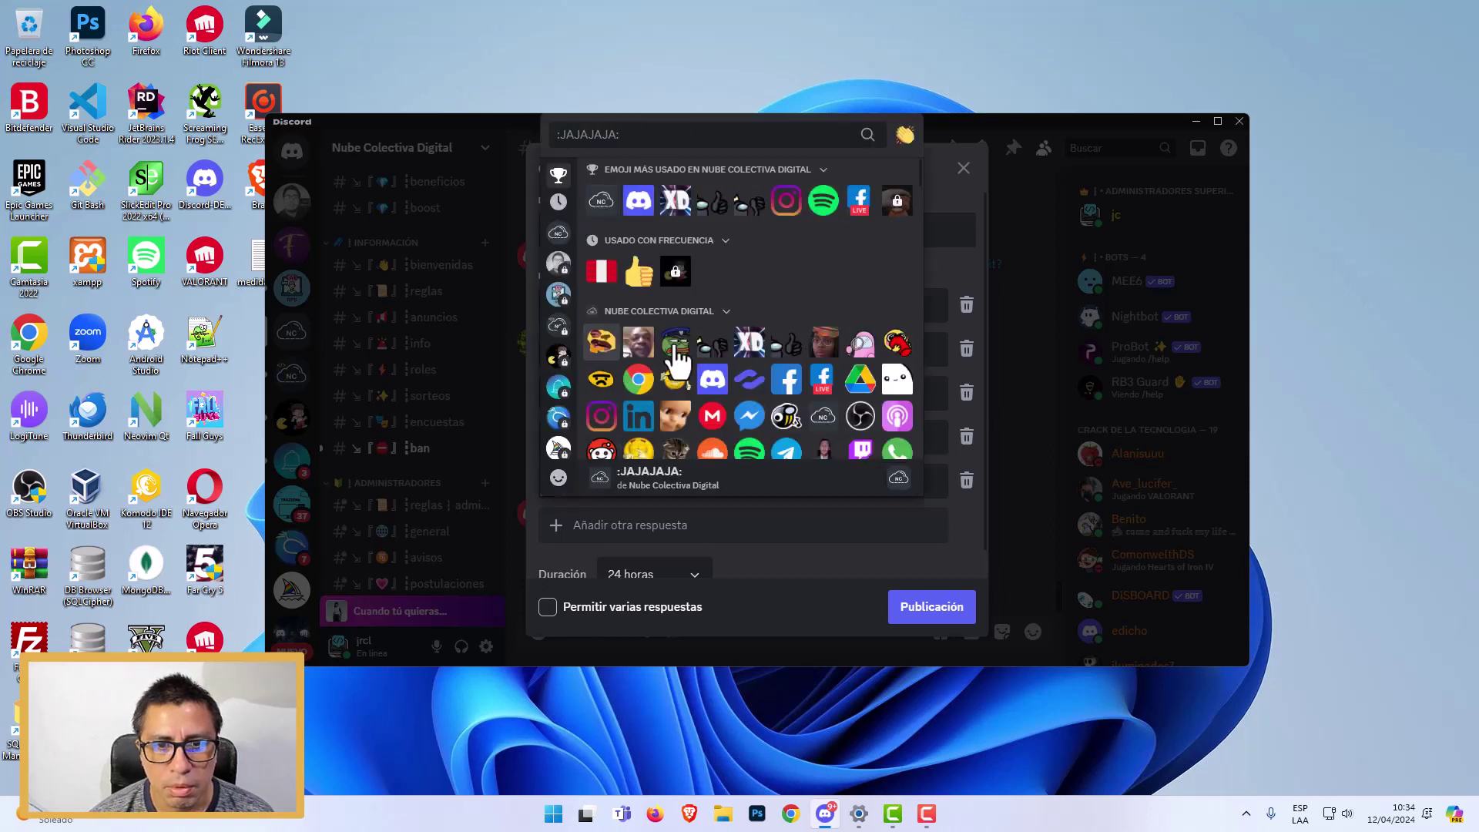
{"action": "left_click", "coordinate": [639, 417]}
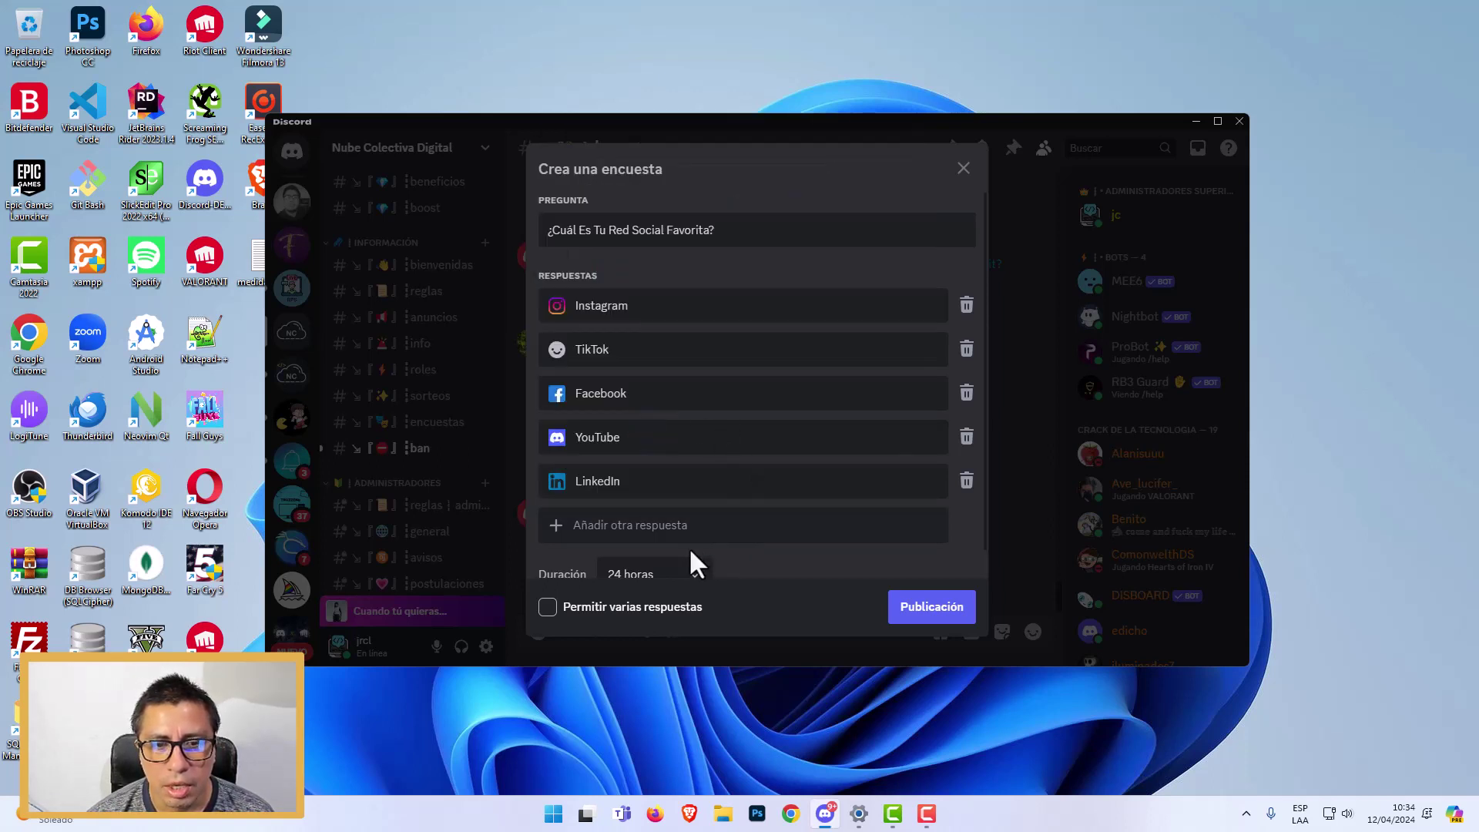
- Add the answer "Otra" plus one empty answer below LinkedIn, and delete both from the poll
{"action": "left_click", "coordinate": [637, 532]}
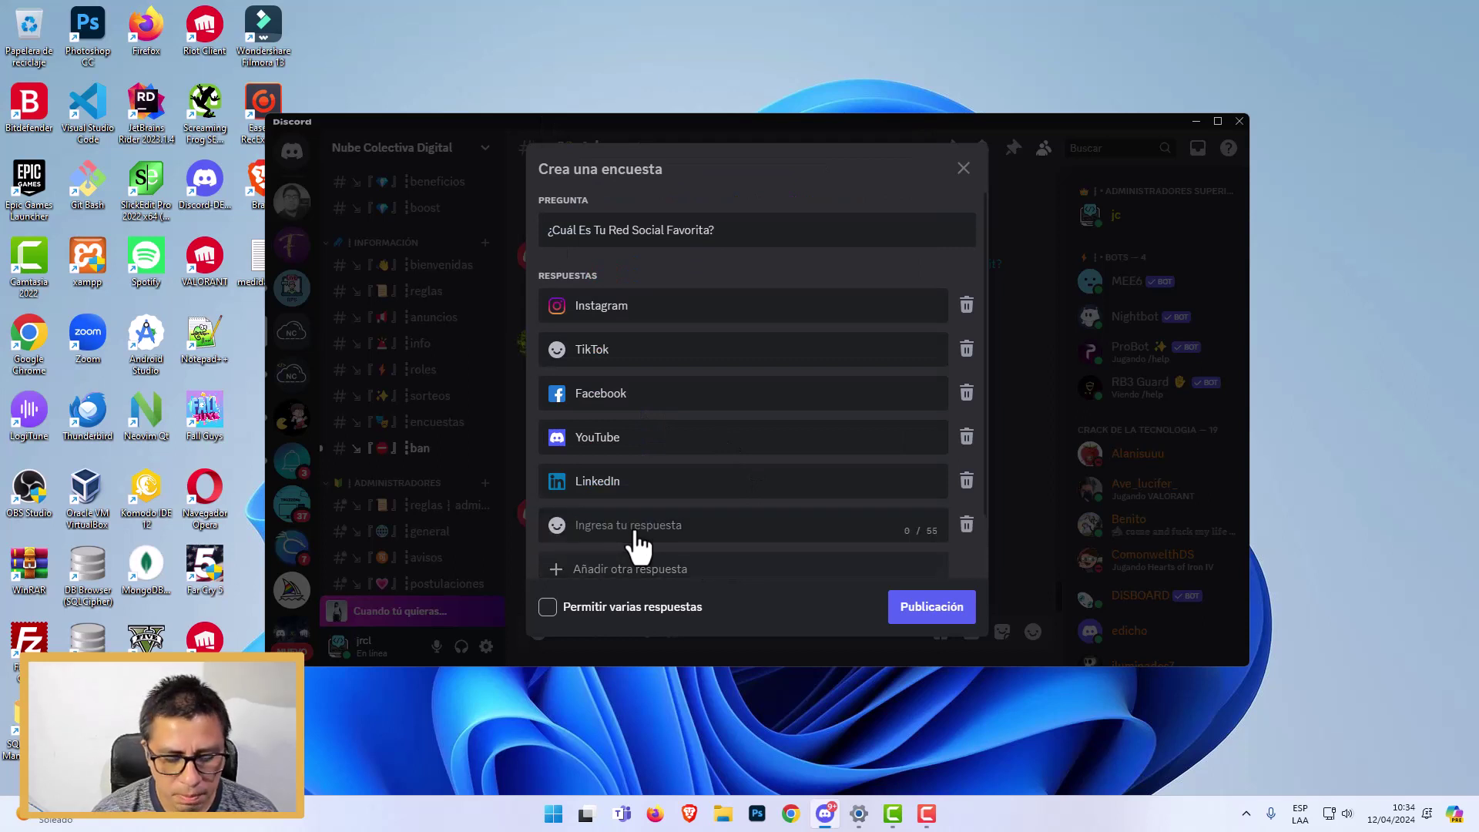
{"action": "type", "text": "Otra"}
{"action": "left_click", "coordinate": [728, 570]}
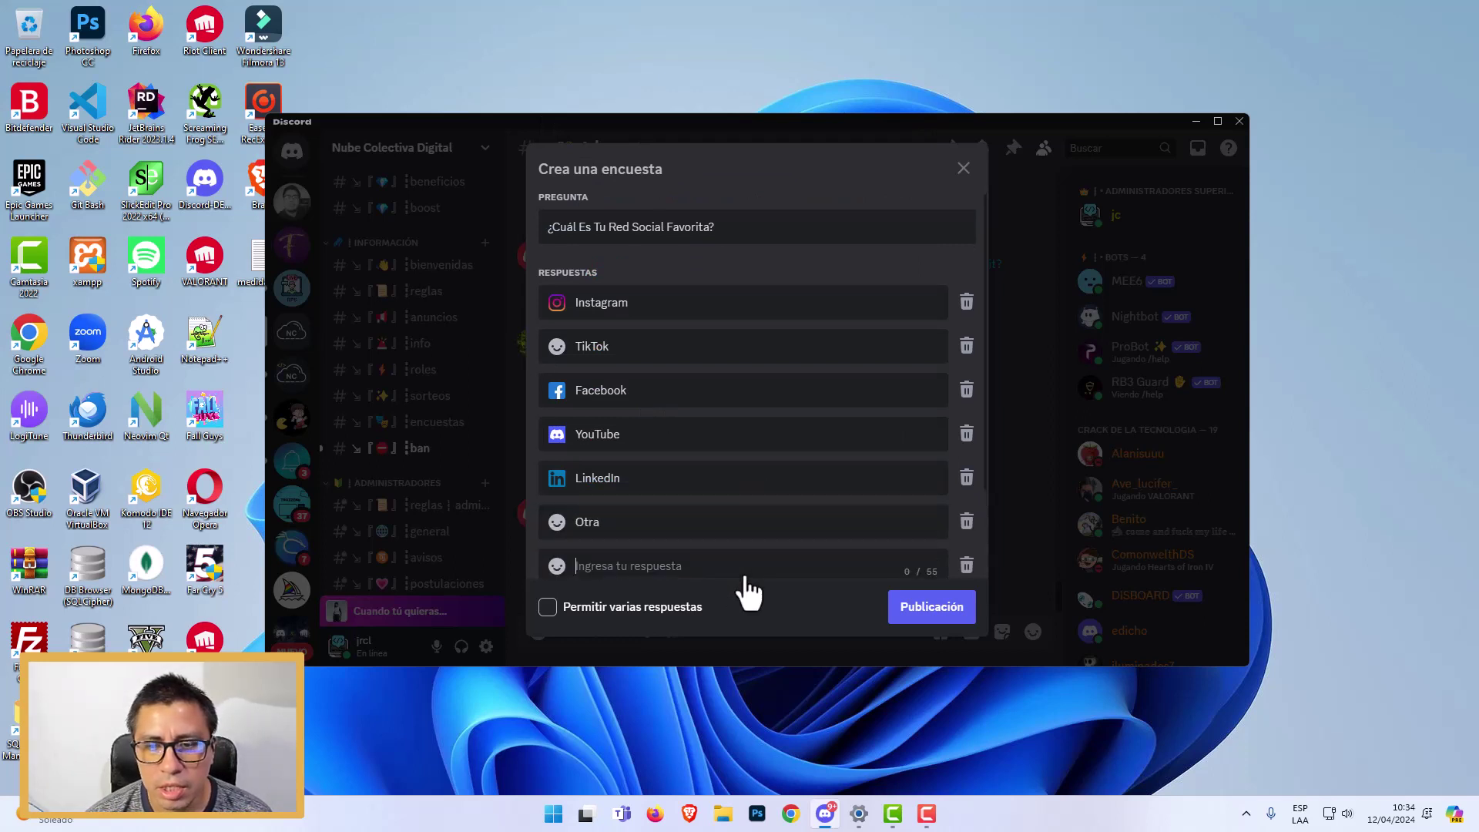
{"action": "scroll", "coordinate": [747, 570], "scroll_direction": "down", "scroll_amount": 2}
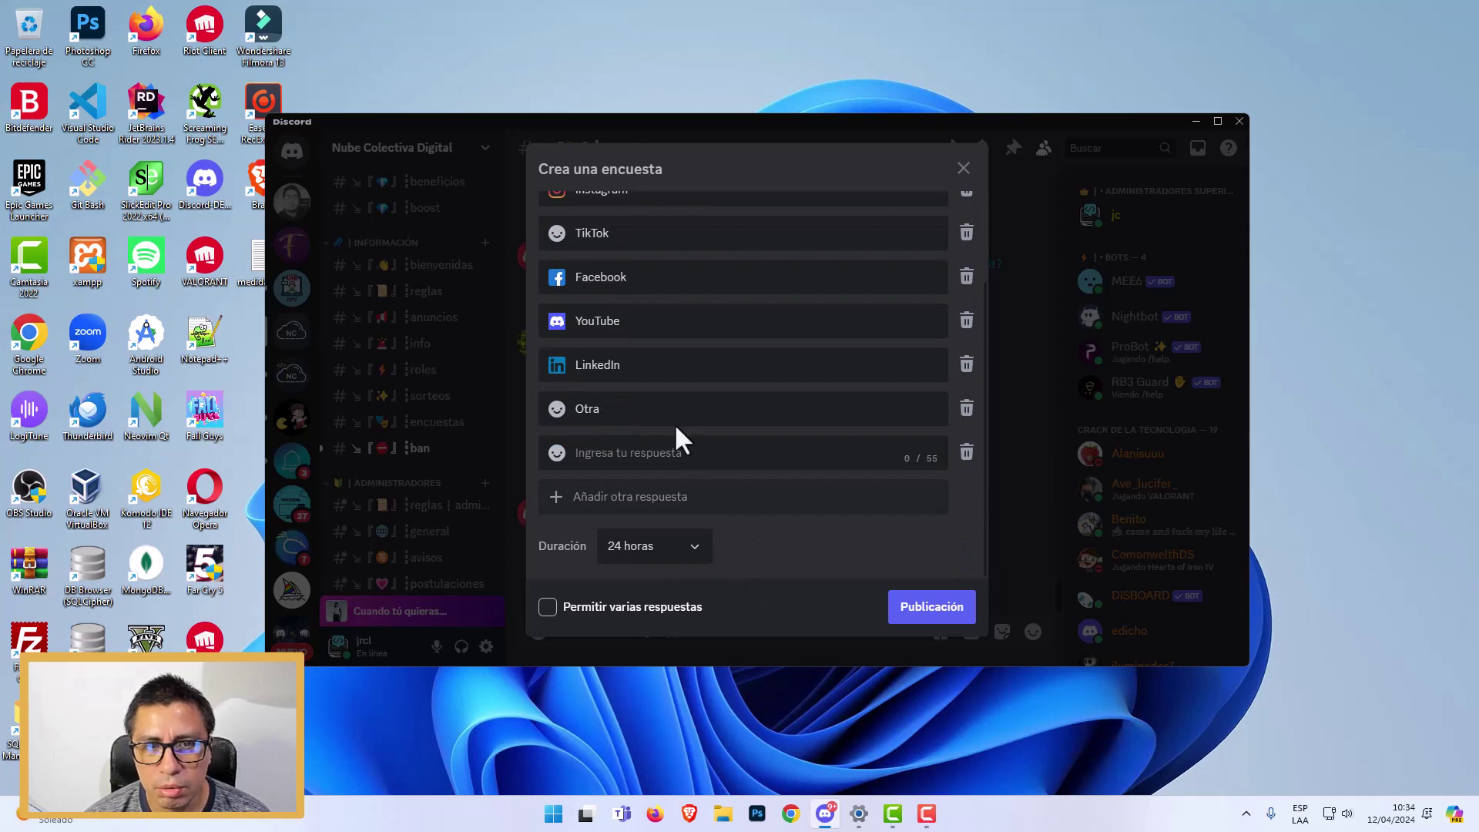
{"action": "left_click", "coordinate": [967, 408]}
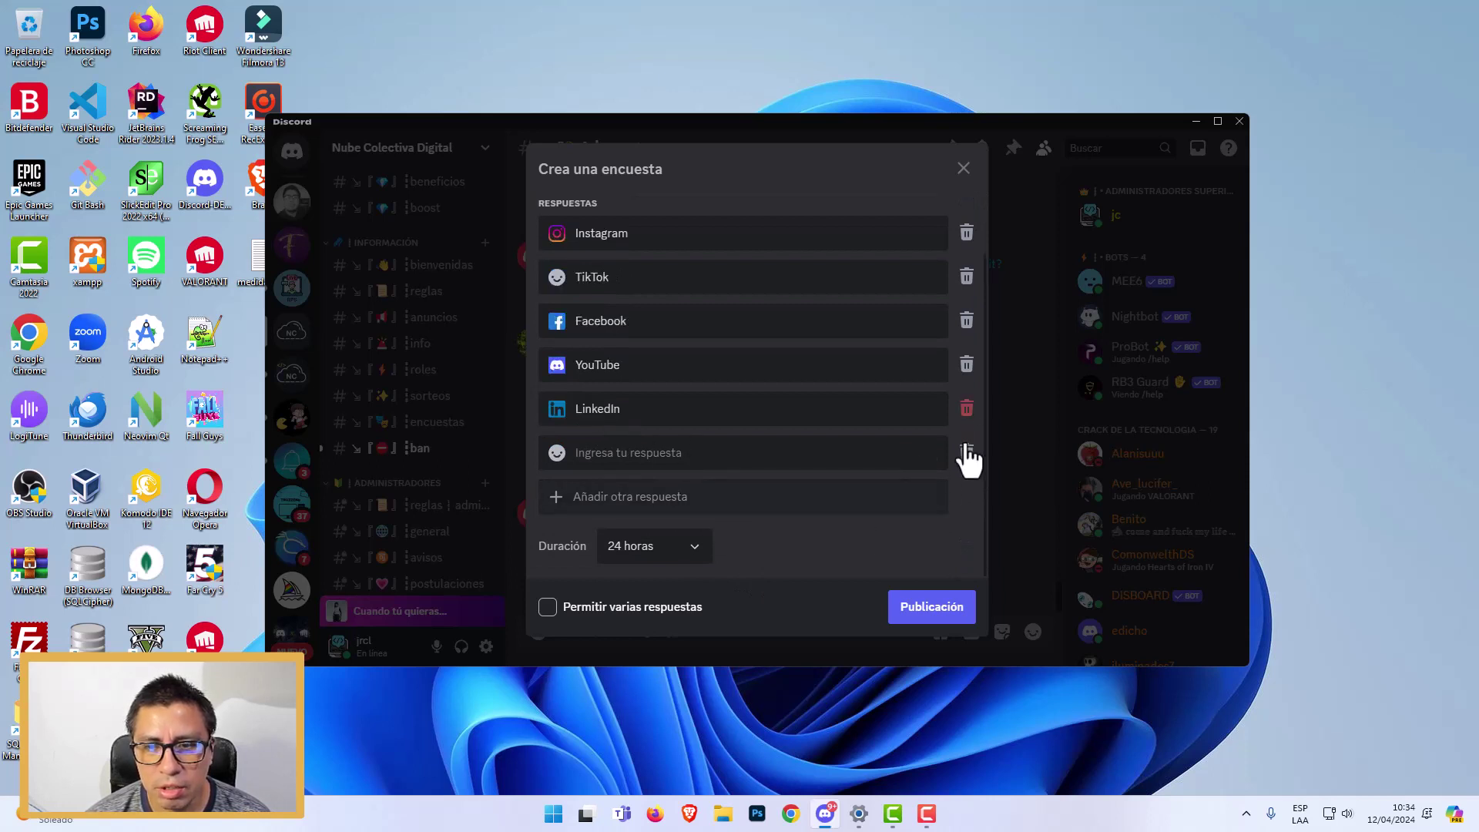
{"action": "left_click", "coordinate": [967, 453]}
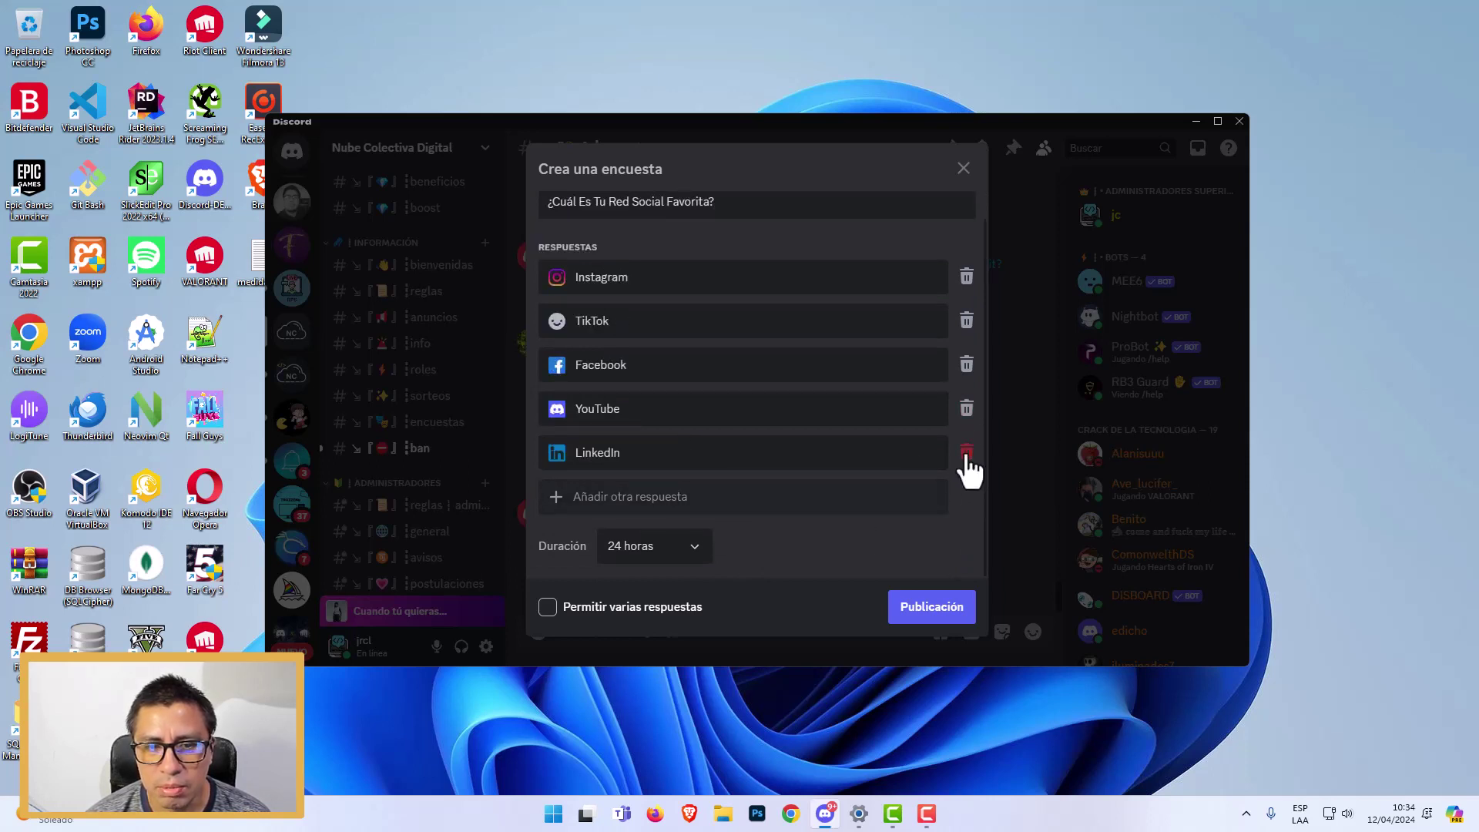
- Set the poll's duration to 1 semana and publish it with multiple answers disallowed
{"action": "left_click", "coordinate": [697, 549]}
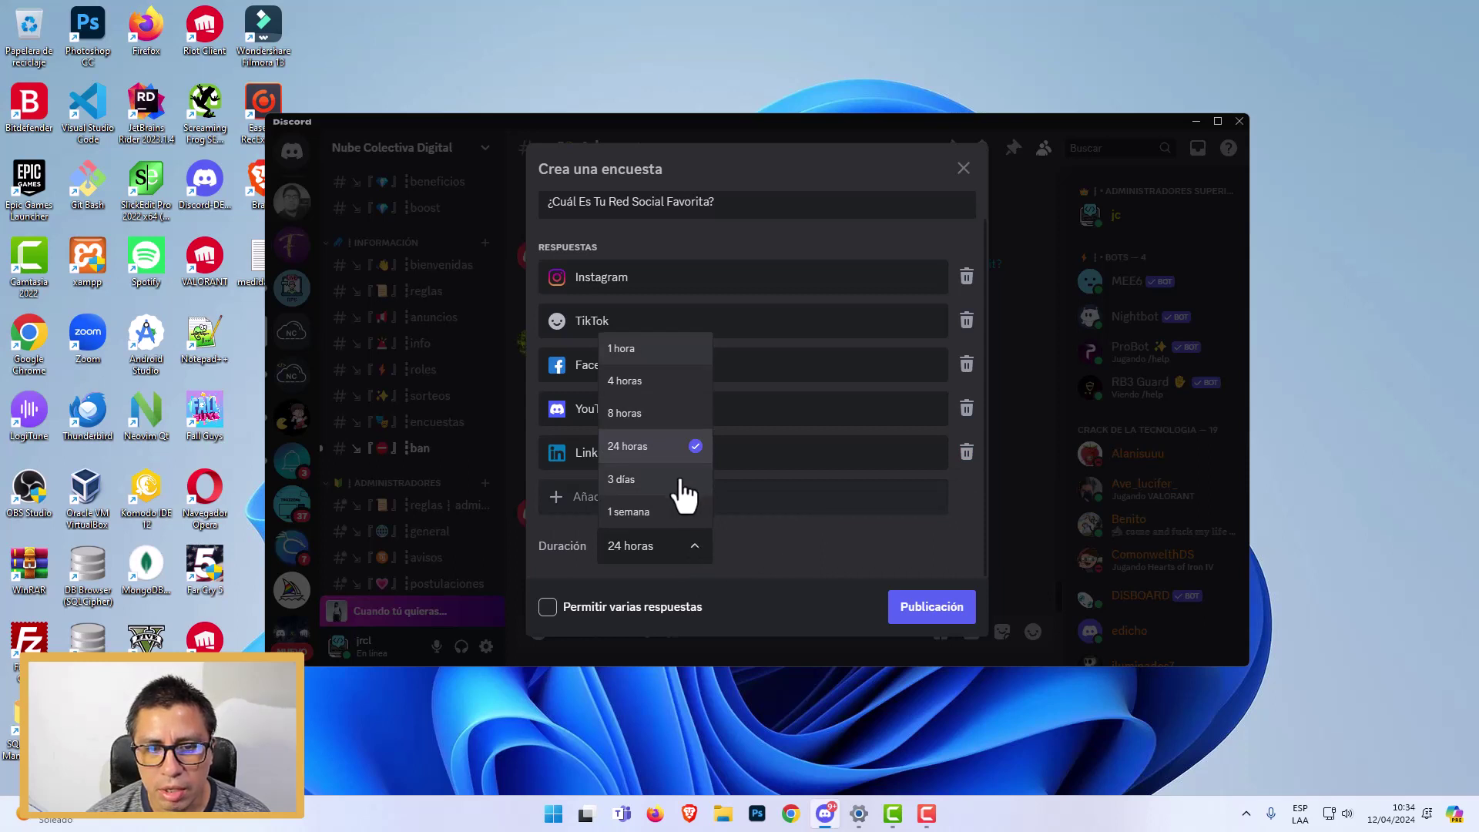
{"action": "left_click", "coordinate": [645, 512]}
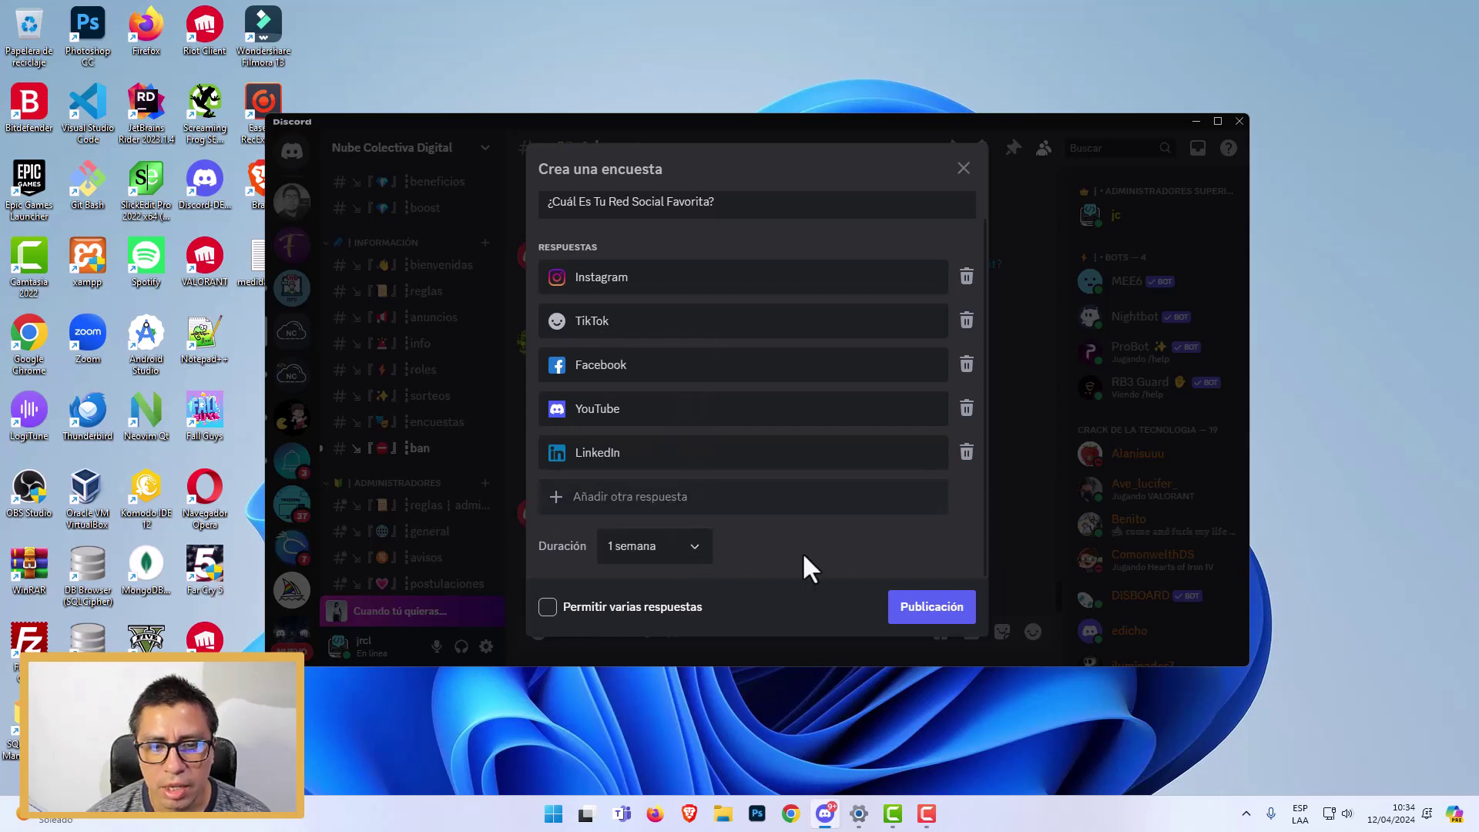
{"action": "left_click", "coordinate": [546, 613]}
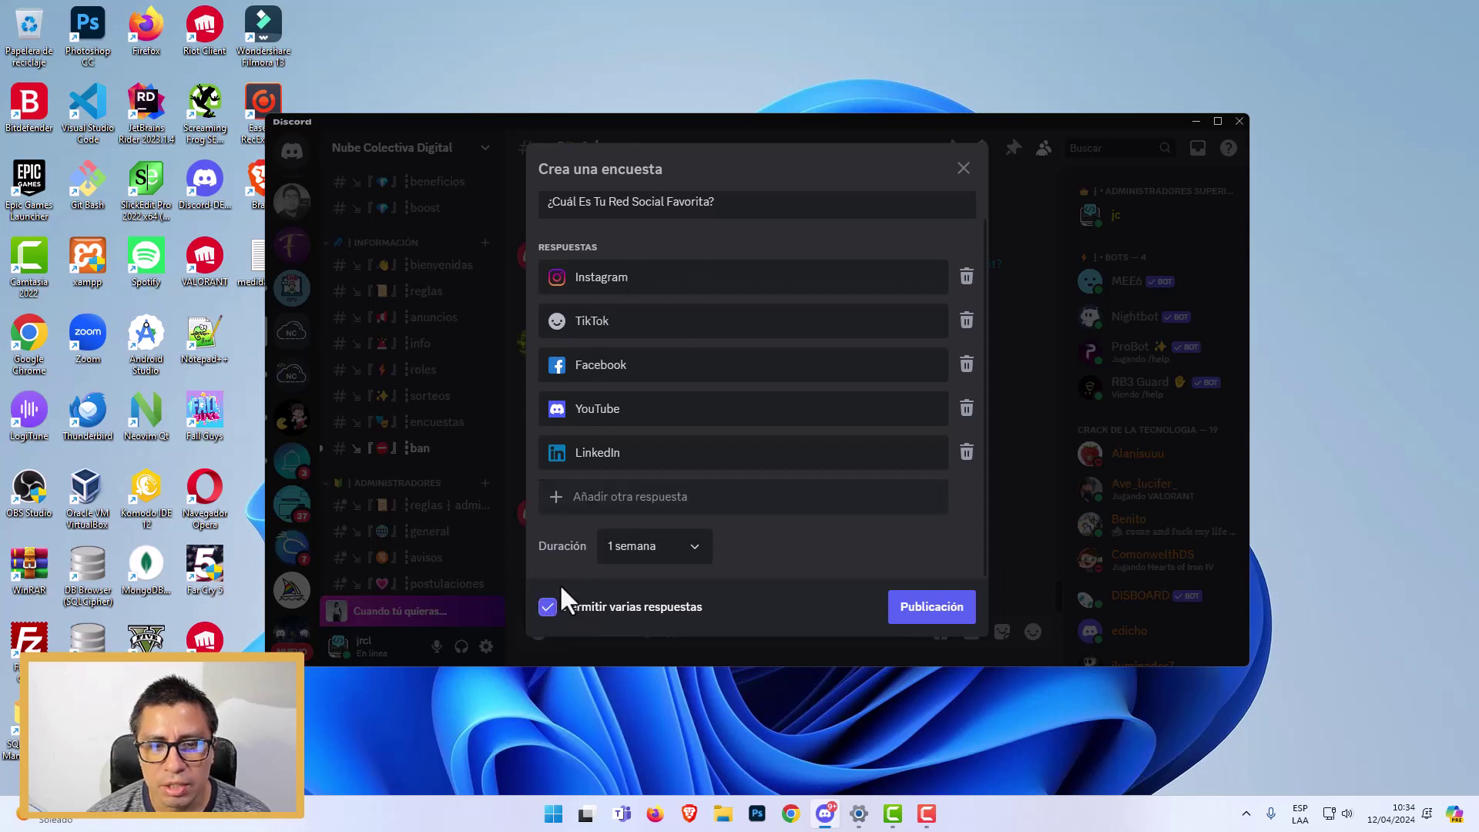
{"action": "left_click", "coordinate": [549, 611]}
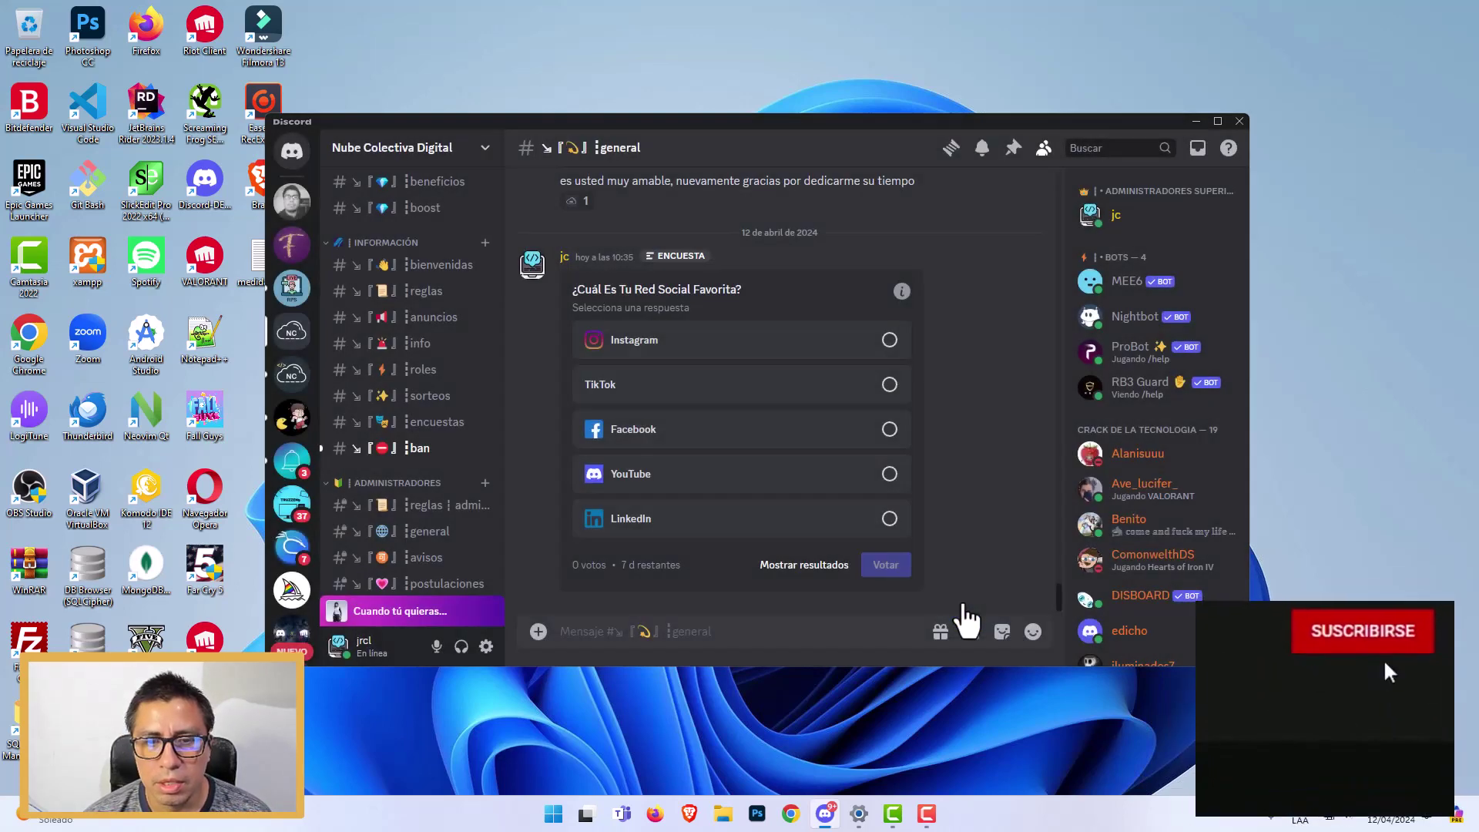
- Review the published poll in the general channel, show its results and return to the voting view
{"action": "scroll", "coordinate": [958, 562], "scroll_direction": "up", "scroll_amount": 5}
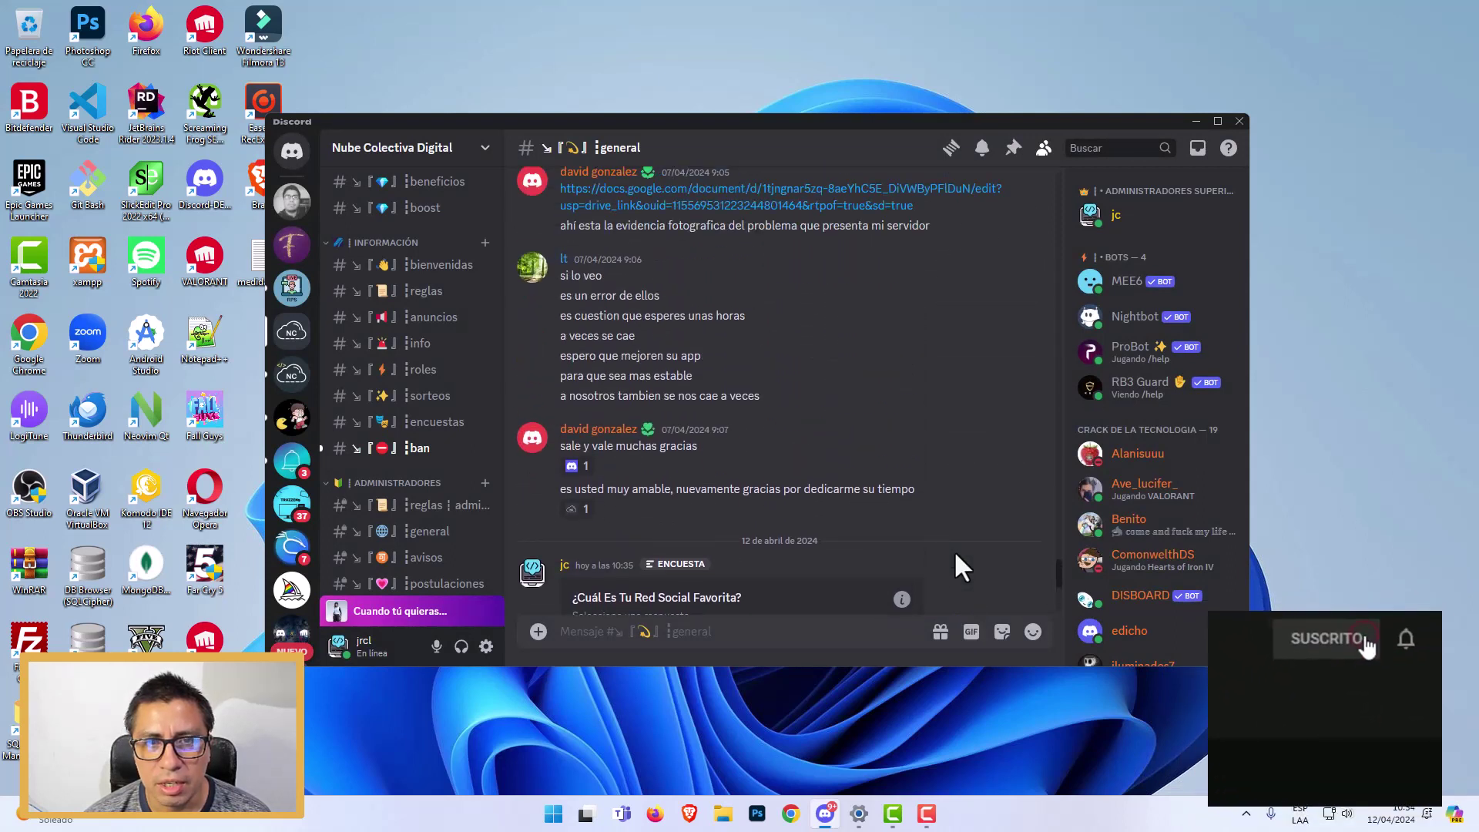
{"action": "scroll", "coordinate": [954, 567], "scroll_direction": "down", "scroll_amount": 3}
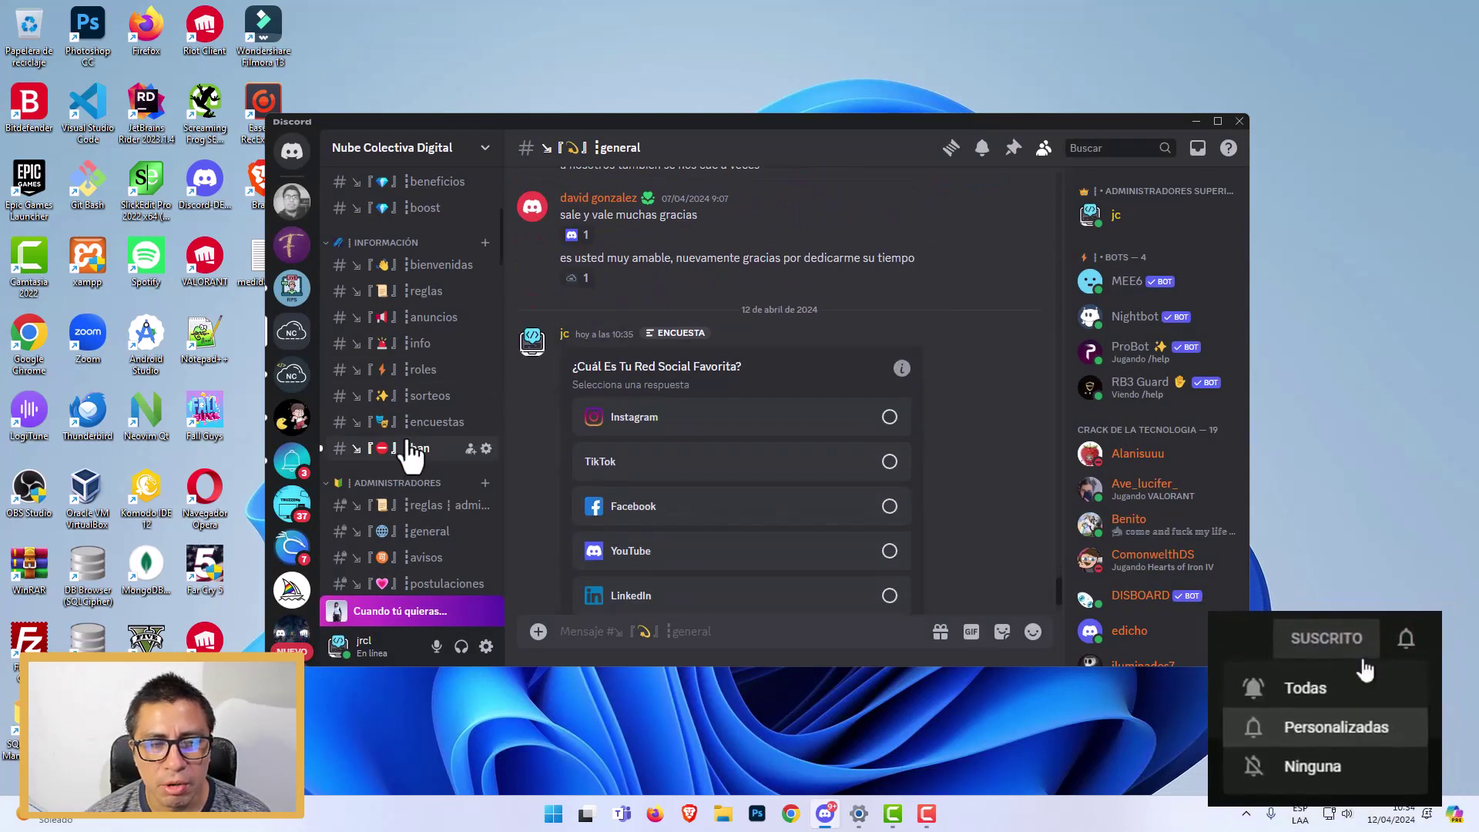
{"action": "scroll", "coordinate": [947, 441], "scroll_direction": "down", "scroll_amount": 1}
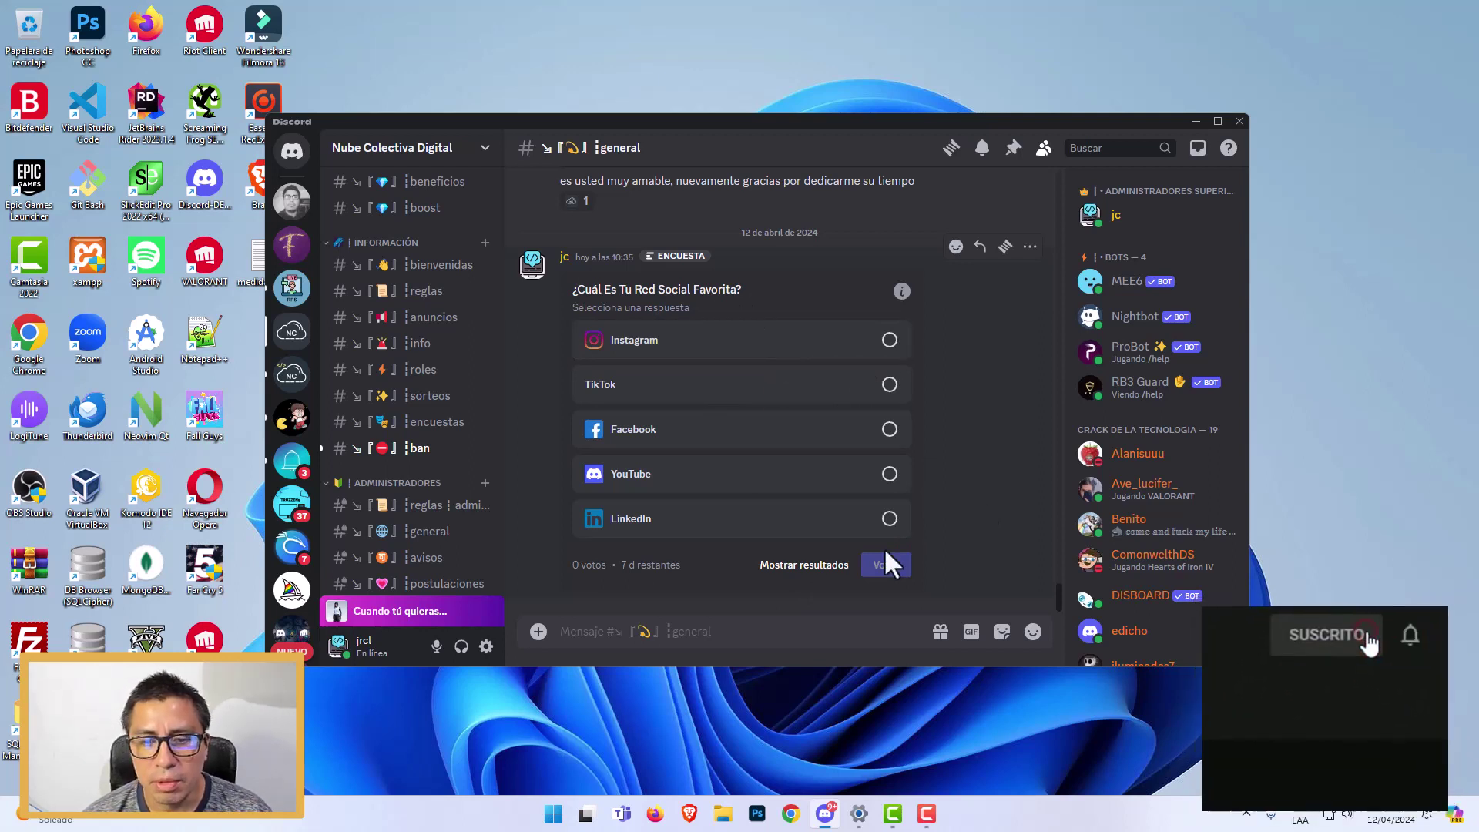
{"action": "left_click", "coordinate": [803, 566]}
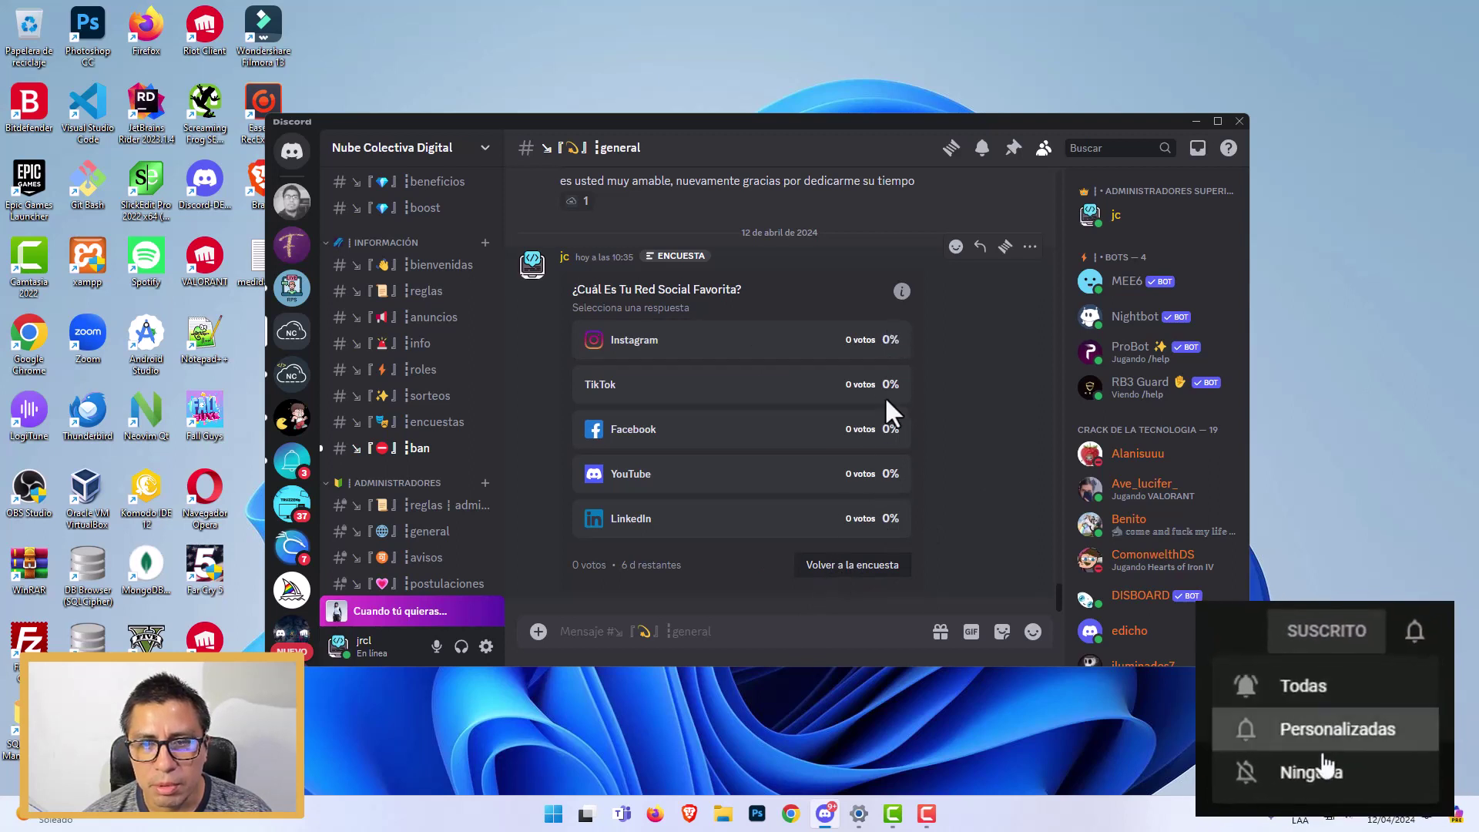
{"action": "left_click", "coordinate": [854, 570]}
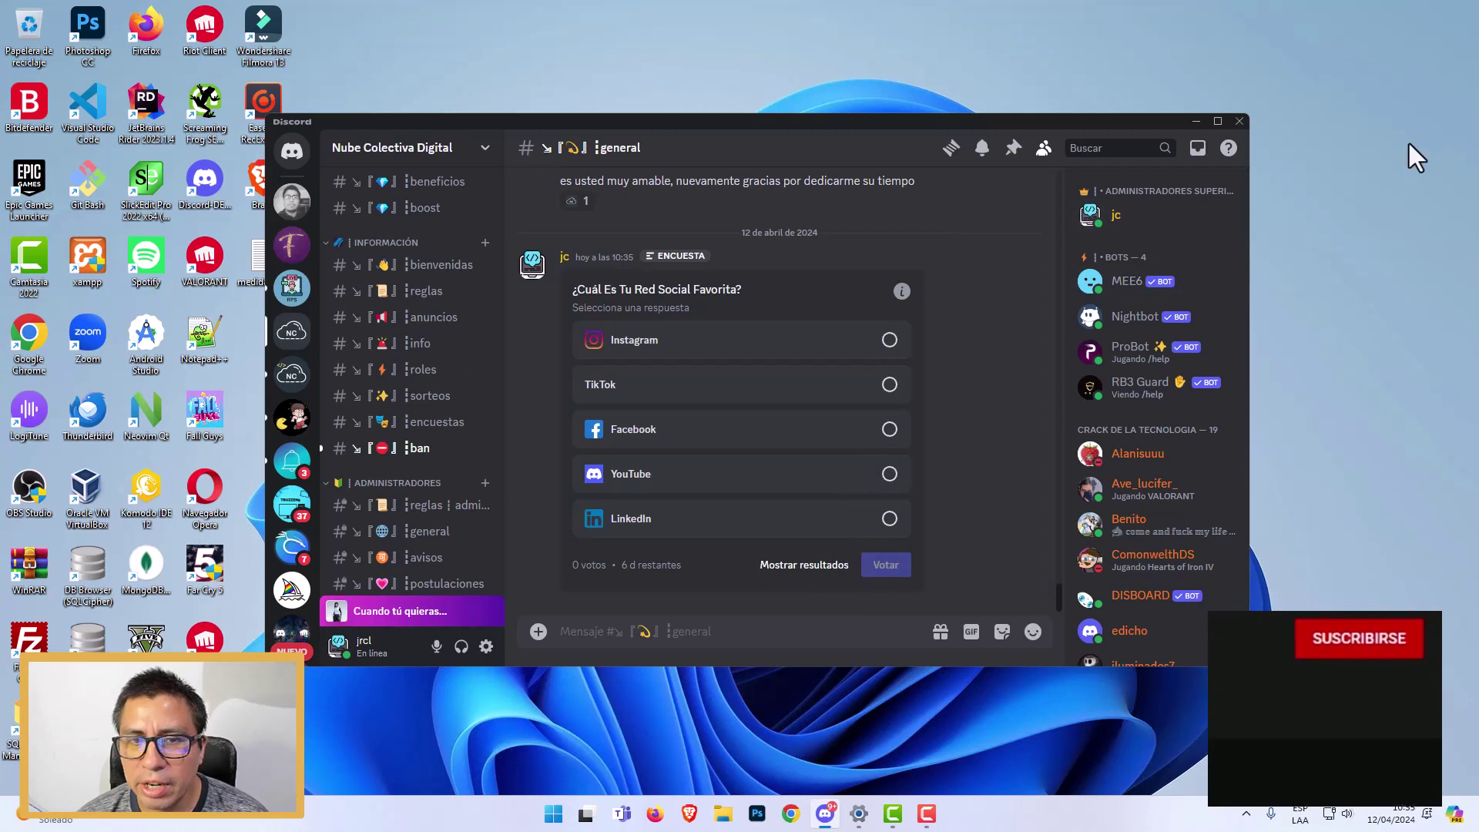